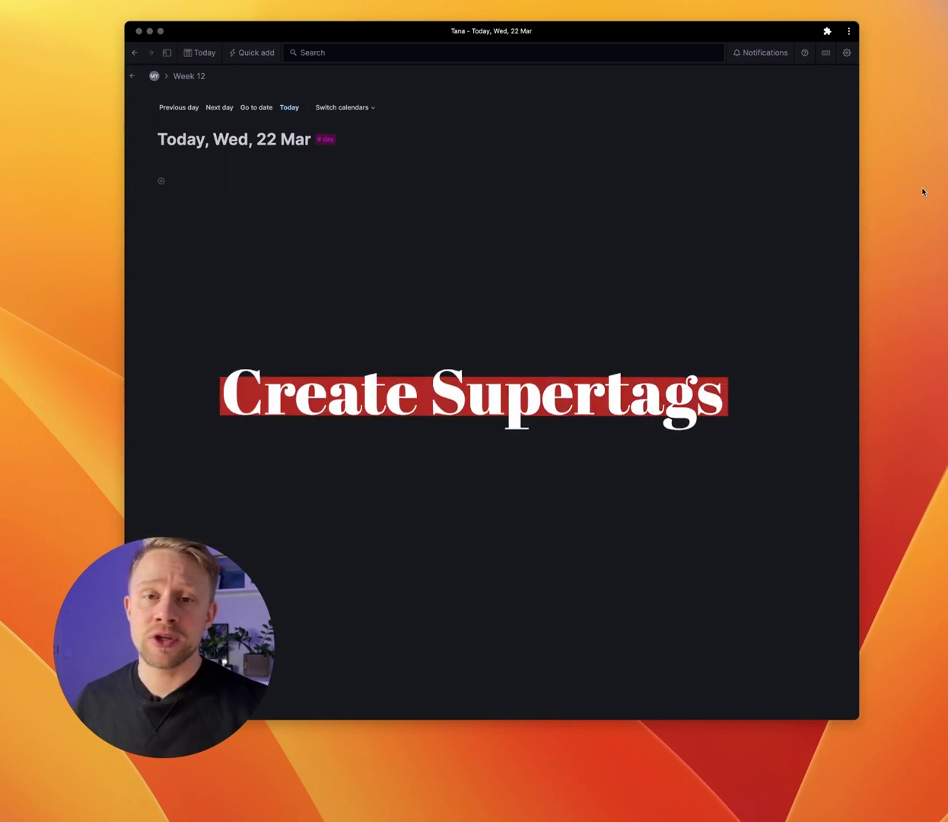
# - Add two nodes named "task" and "meeting-notes" to today's daily page
pyautogui.click(197, 169)
pyautogui.write('task')
pyautogui.press('Return')
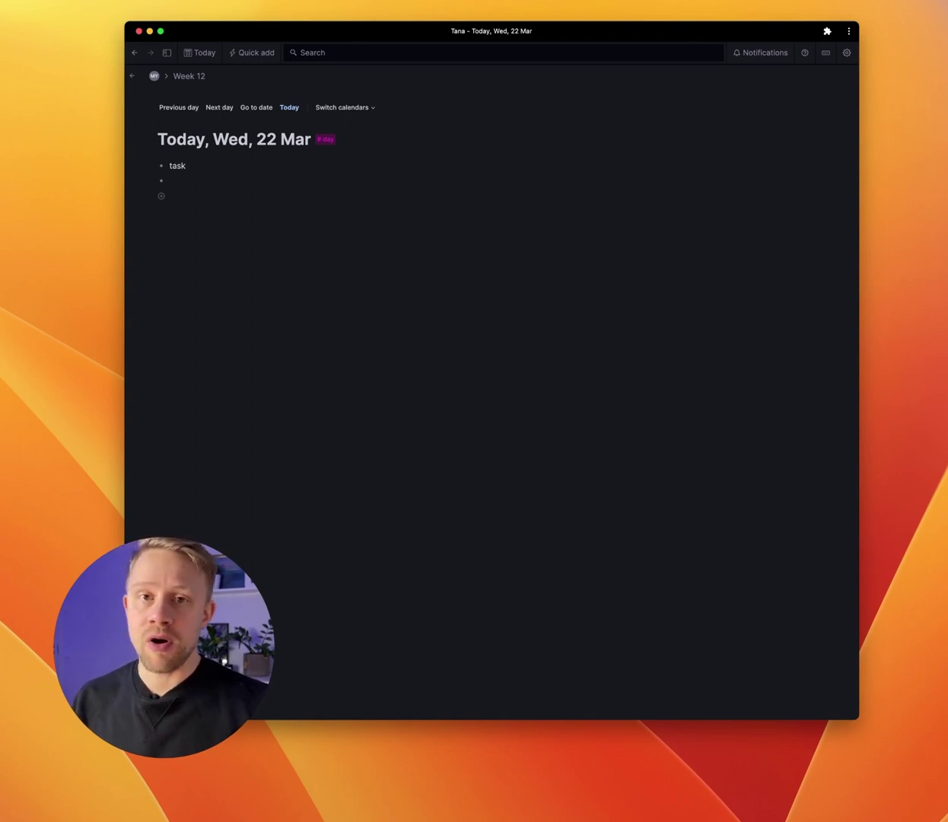
pyautogui.write('meeting-notes')
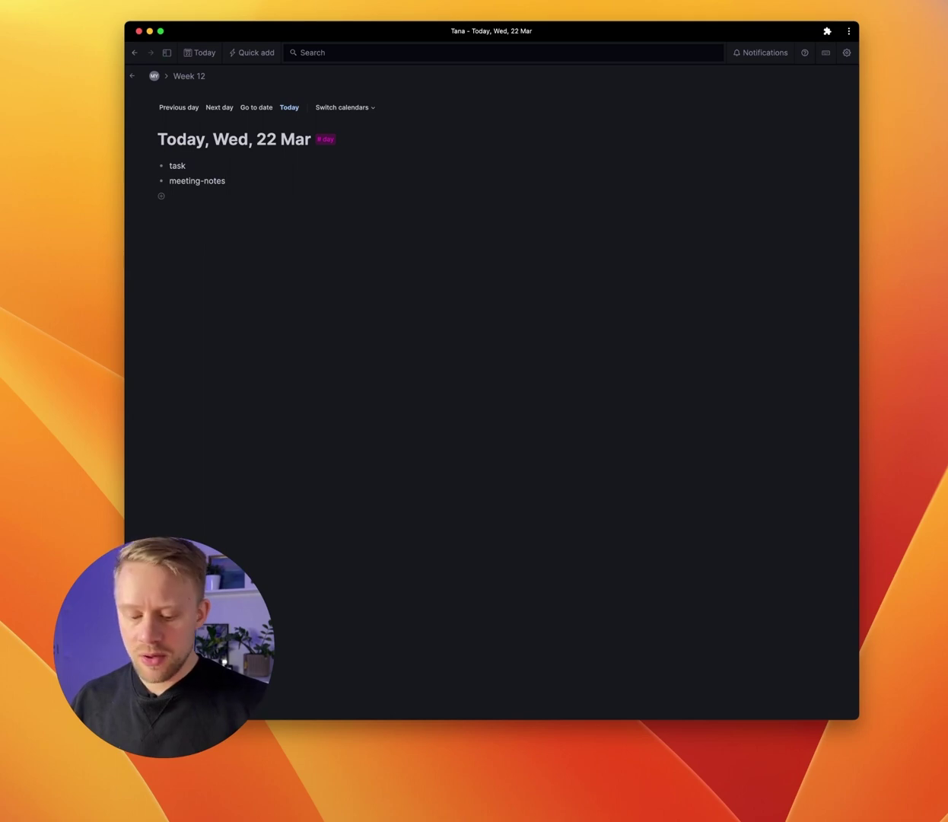
# - Convert both the "task" and "meeting-notes" nodes to supertags in one go
pyautogui.press('Escape')
pyautogui.hotkey('shift', 'Up')
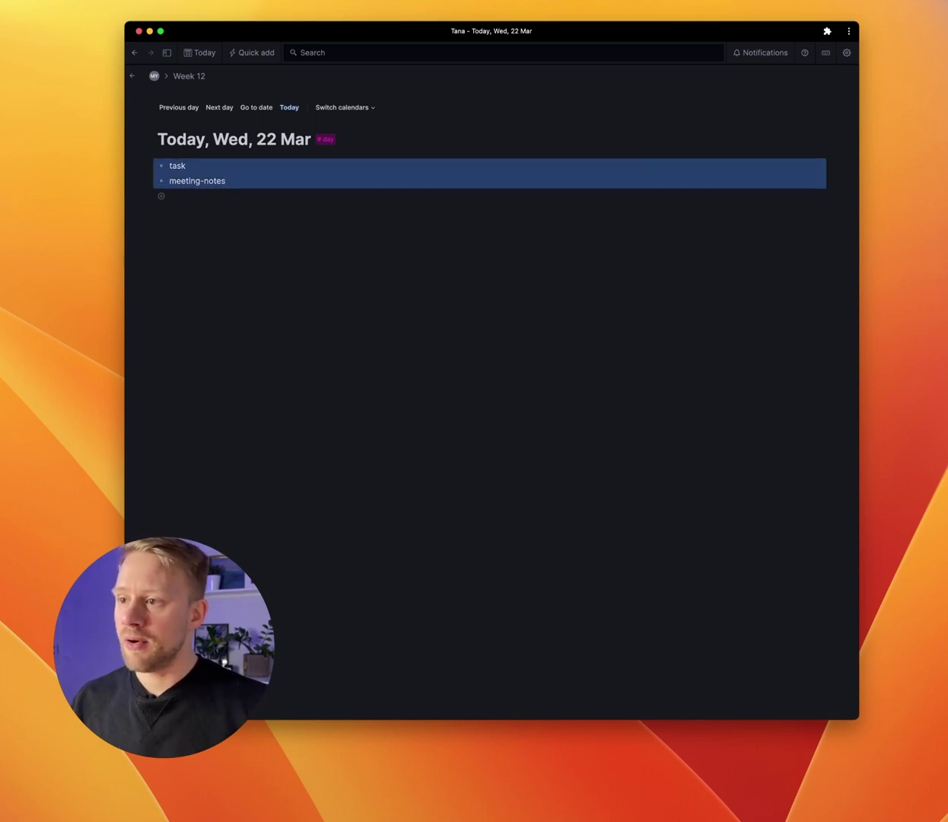
pyautogui.press('super+k')
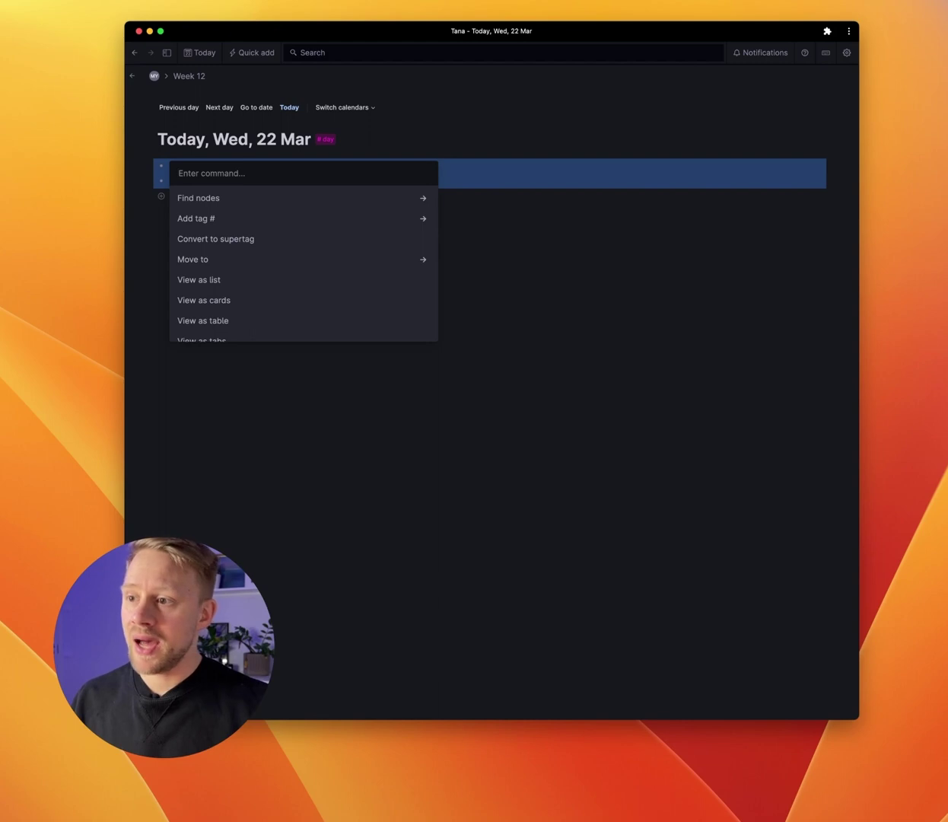
pyautogui.press('Down')
pyautogui.press('Down')
pyautogui.press('Down')
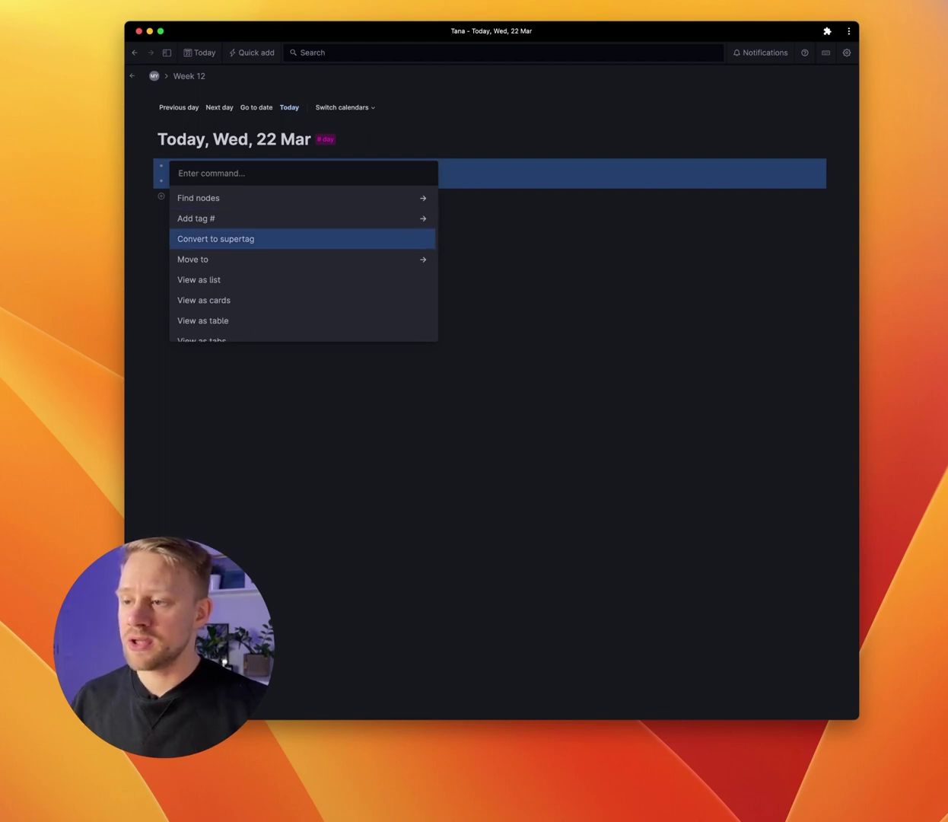
pyautogui.press('Return')
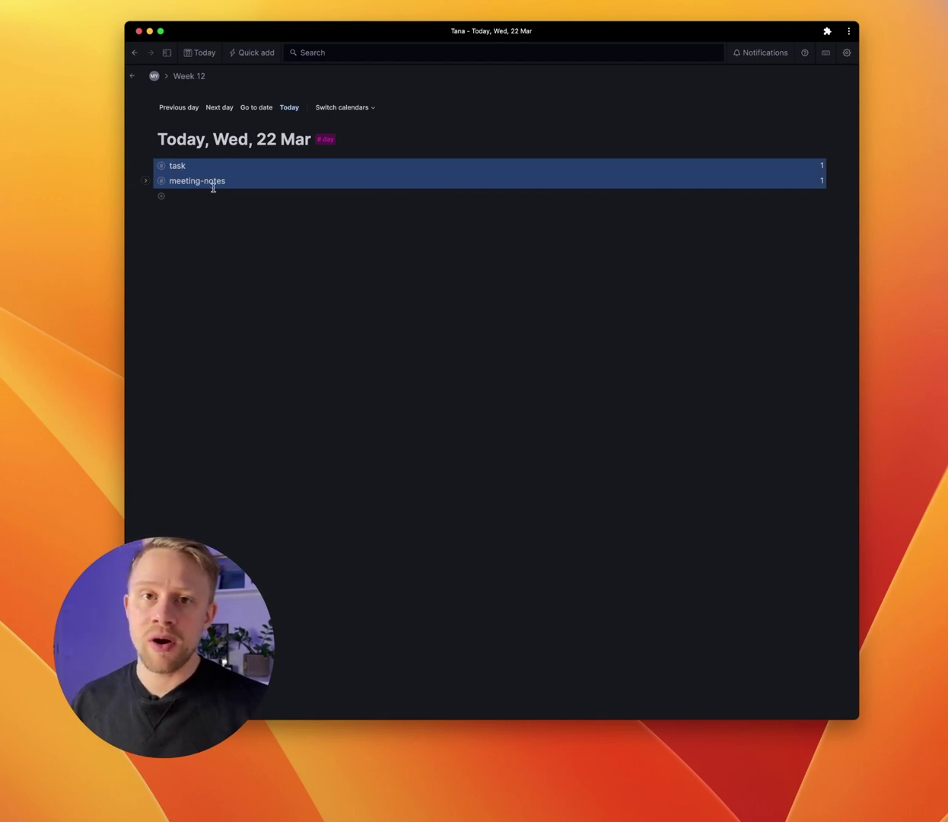
# - In the #day supertag's template, insert a search listing nodes tagged #task that are not done yet
pyautogui.click(330, 143)
pyautogui.click(302, 266)
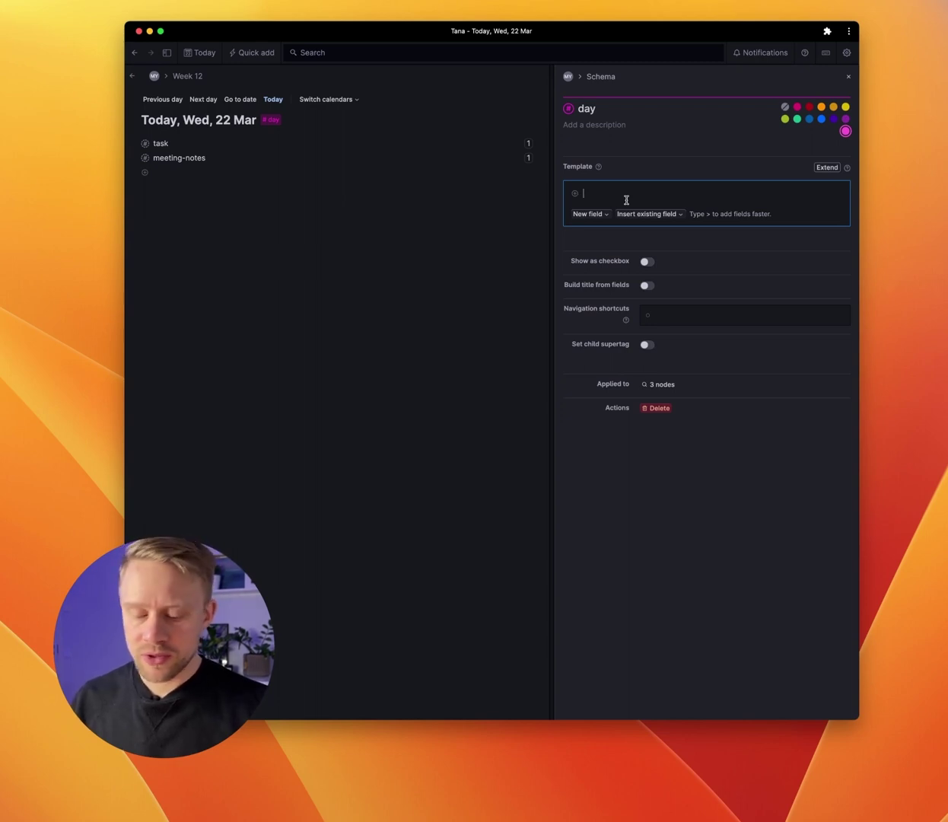
pyautogui.press('super+k')
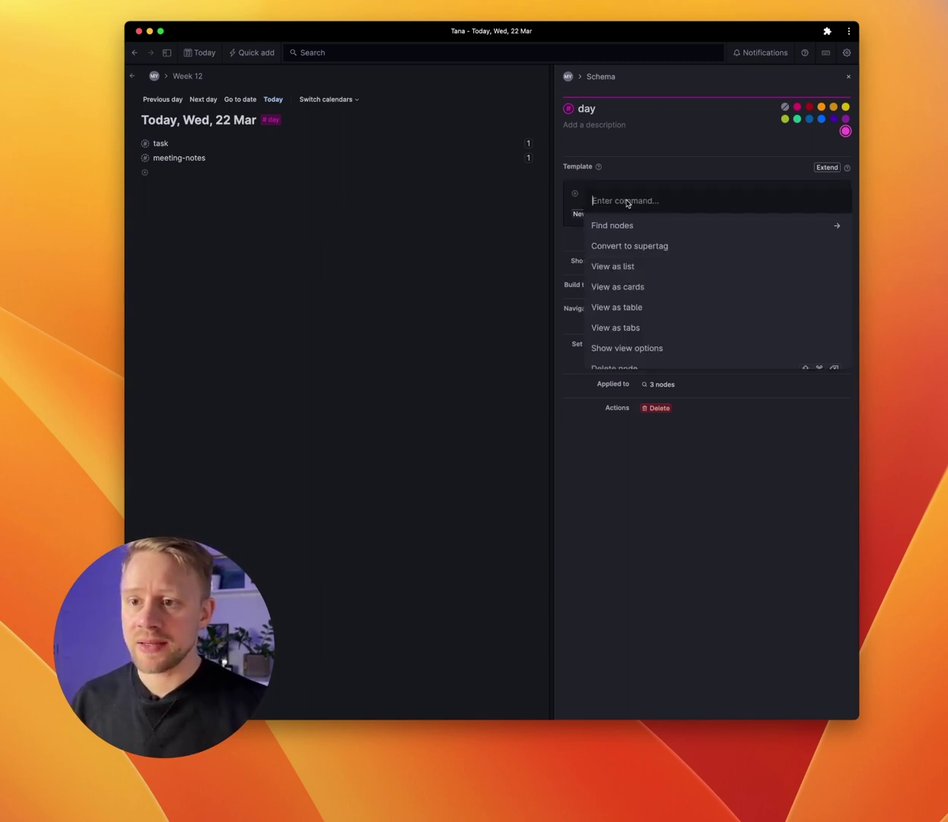
pyautogui.press('Return')
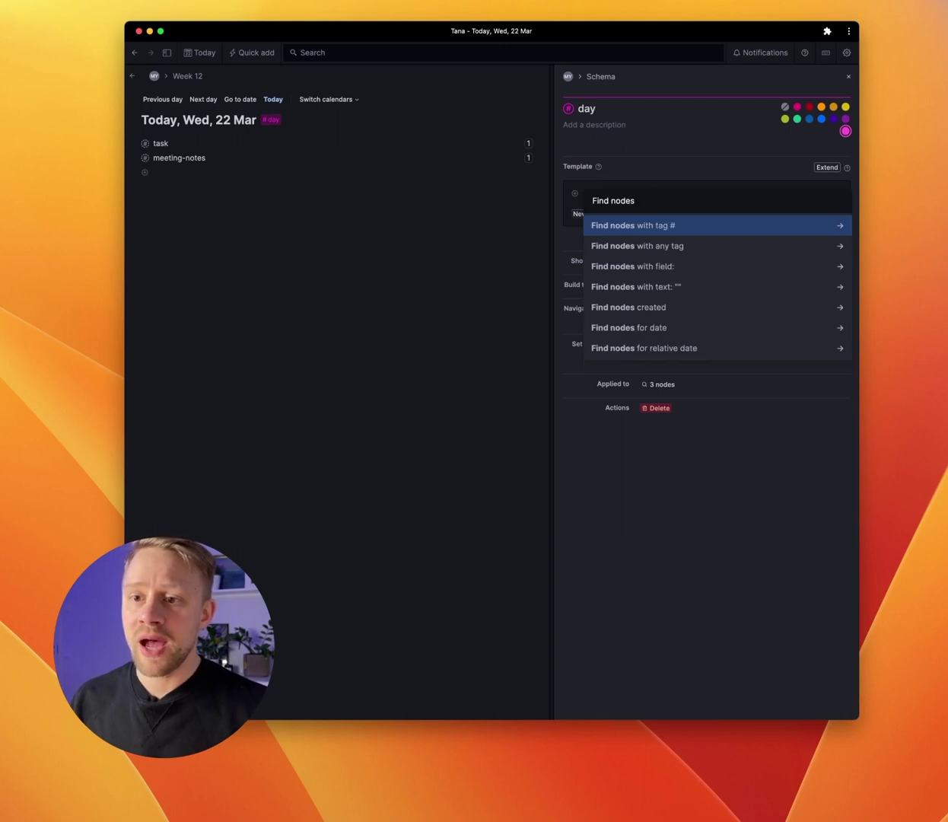
pyautogui.press('Return')
pyautogui.press('Down')
pyautogui.press('Down')
pyautogui.press('Down')
pyautogui.press('Return')
pyautogui.press('Down')
pyautogui.press('Down')
pyautogui.press('Down')
pyautogui.press('Down')
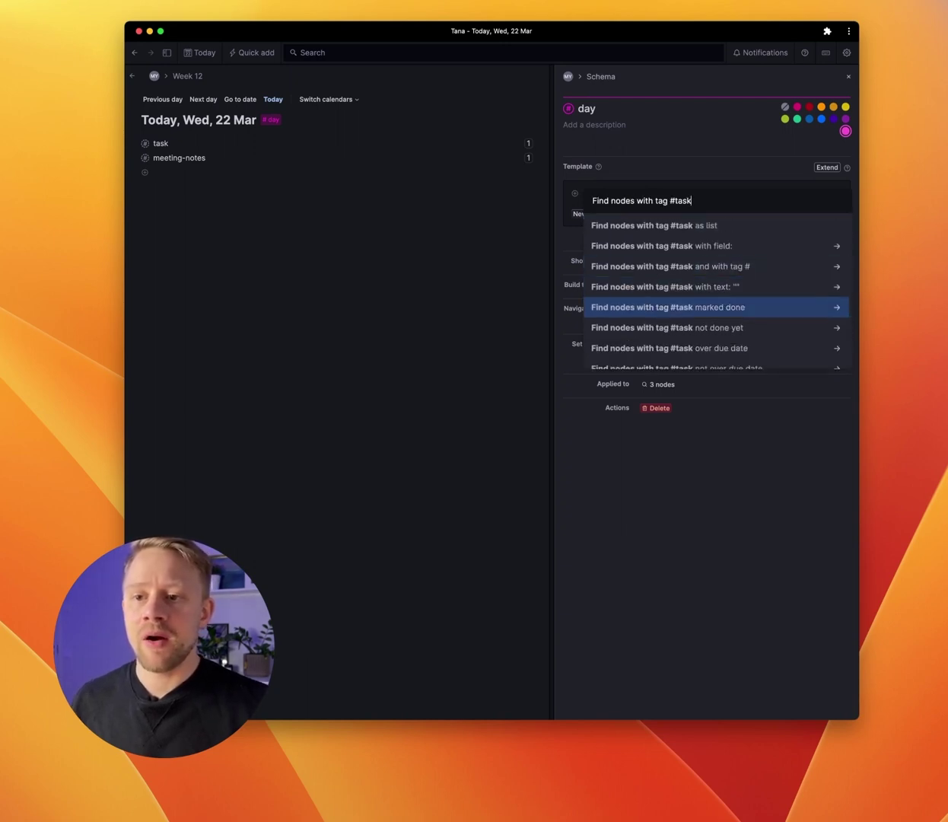
pyautogui.press('Down')
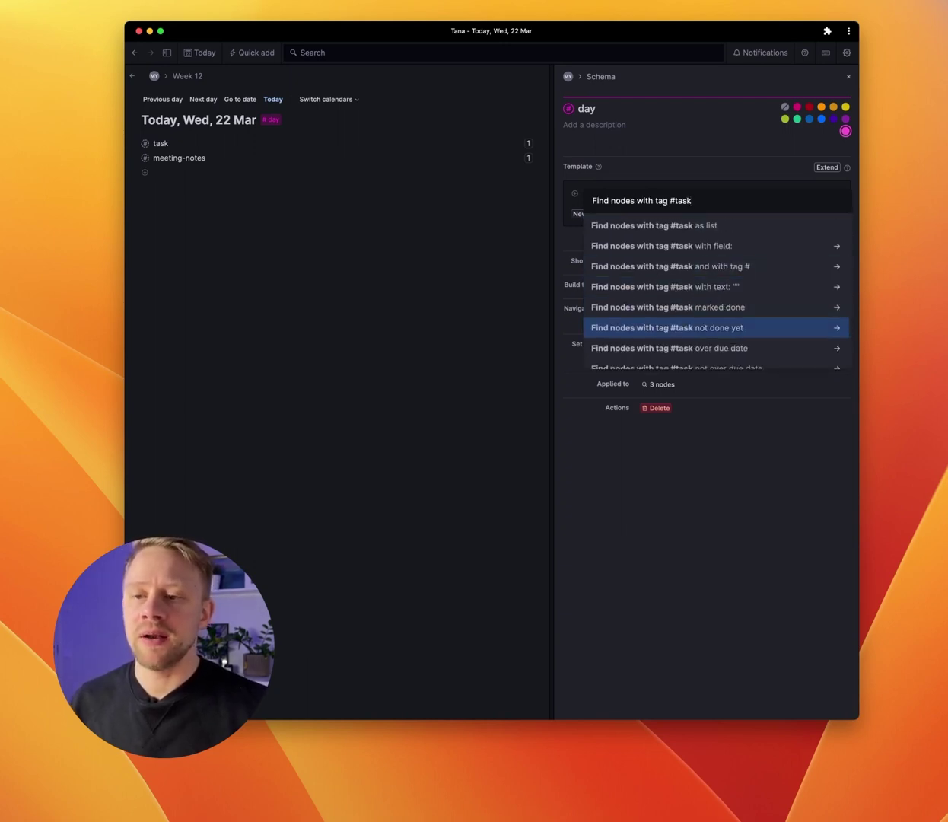
pyautogui.press('Return')
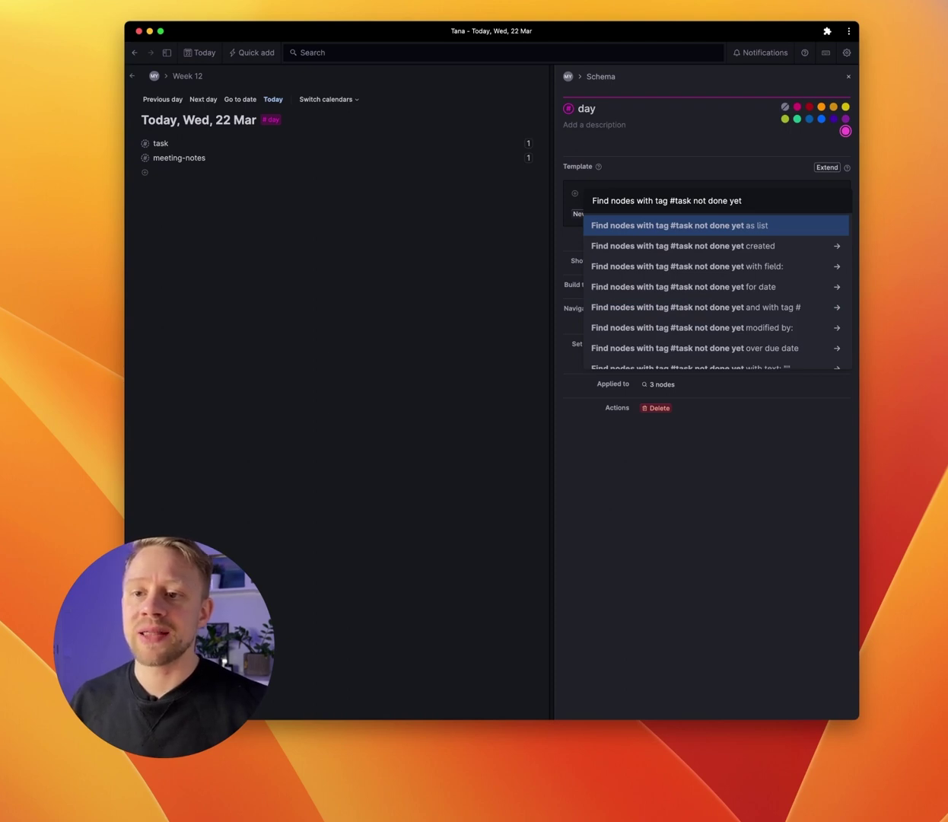
pyautogui.press('Return')
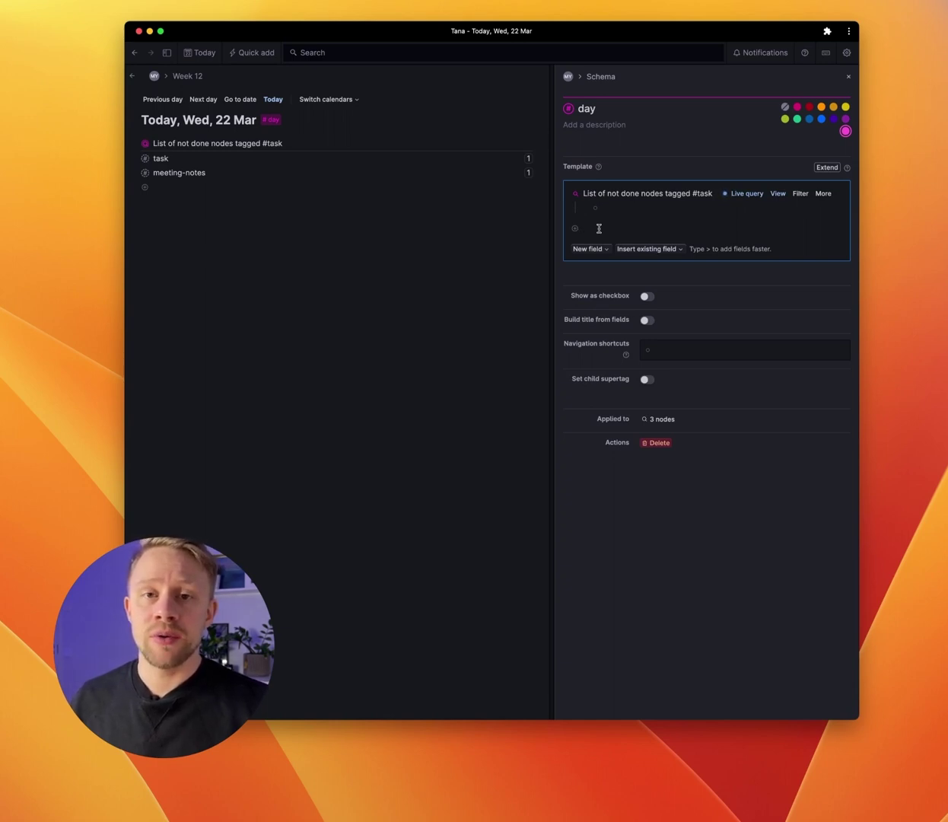
# - Add a field named "Time log" to the #day template and close the tag's configuration
pyautogui.write('>')
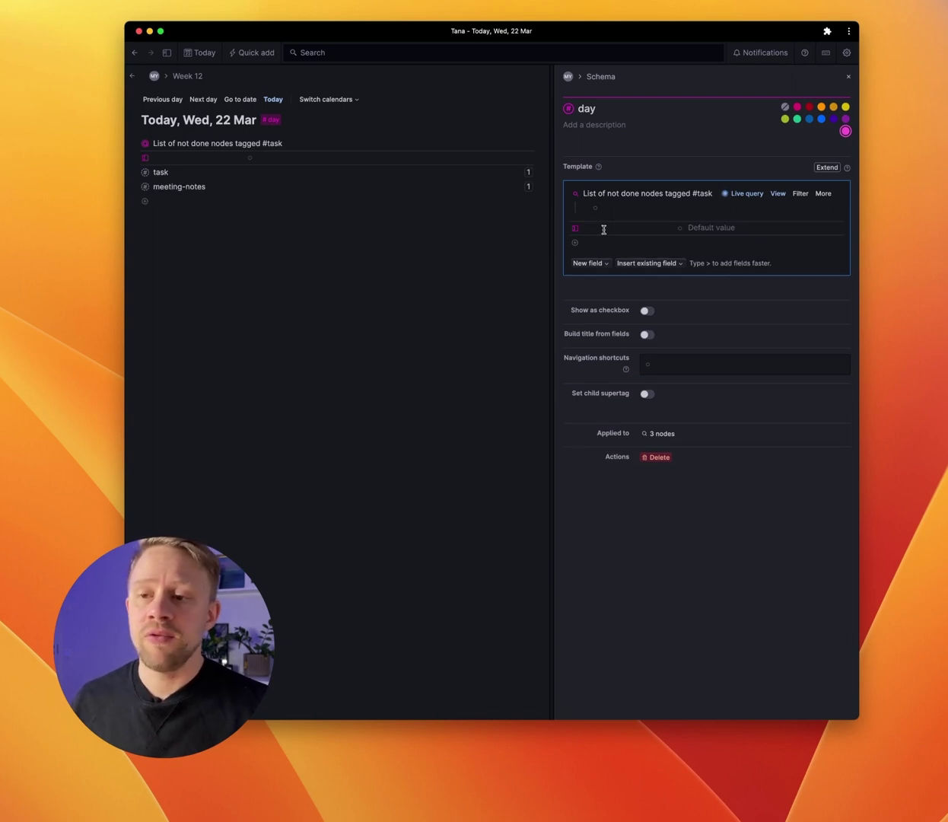
pyautogui.write('Time')
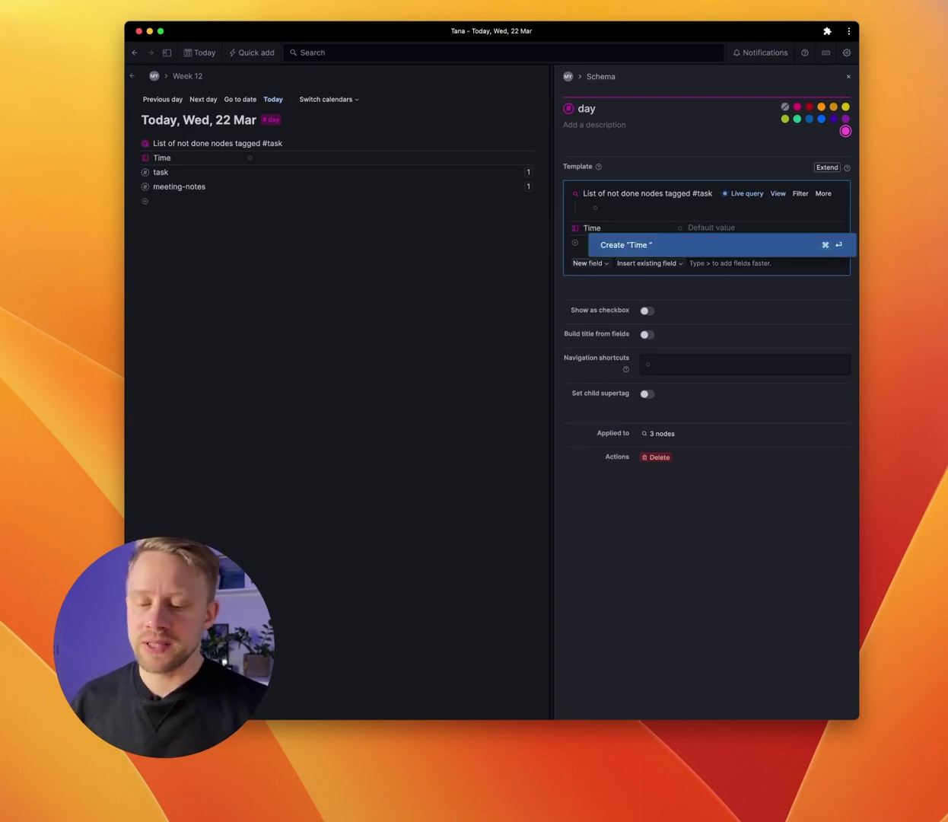
pyautogui.write(' log')
pyautogui.click(725, 228)
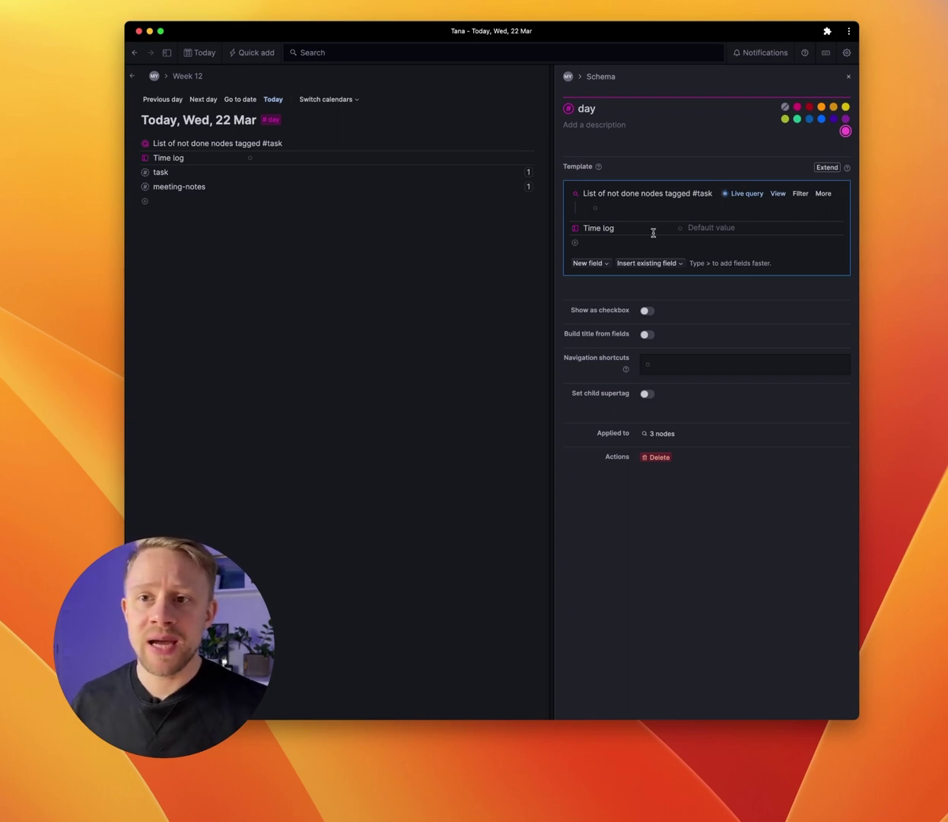
pyautogui.click(849, 76)
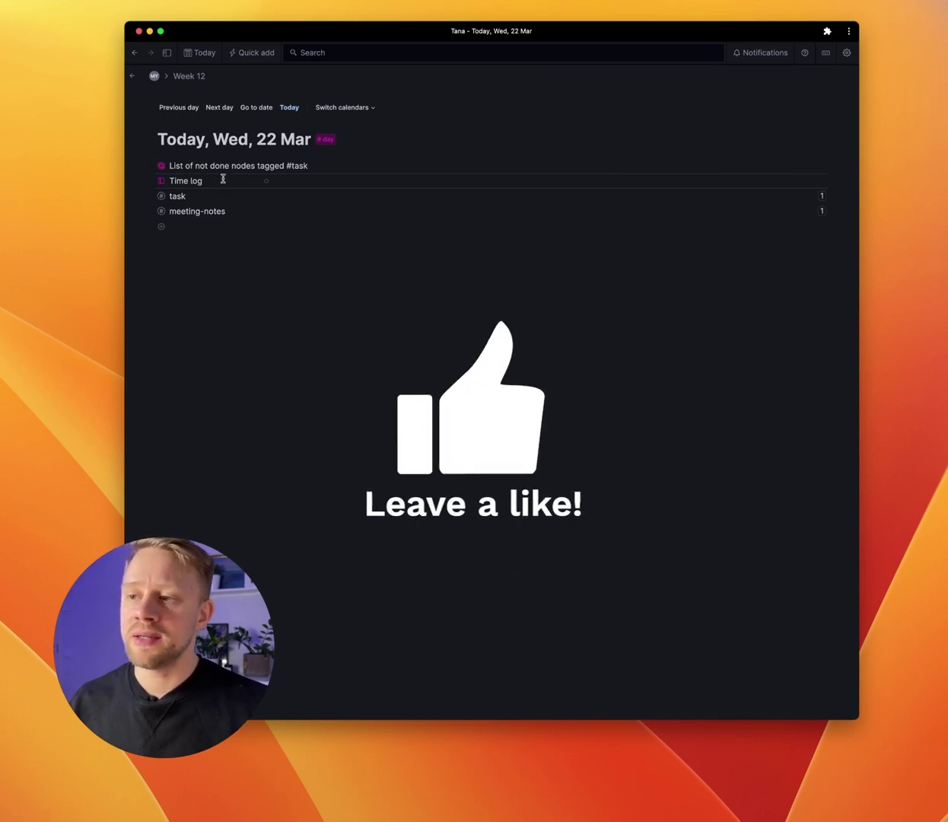
# - Insert the current time into the Time log field on today's page
pyautogui.click(153, 165)
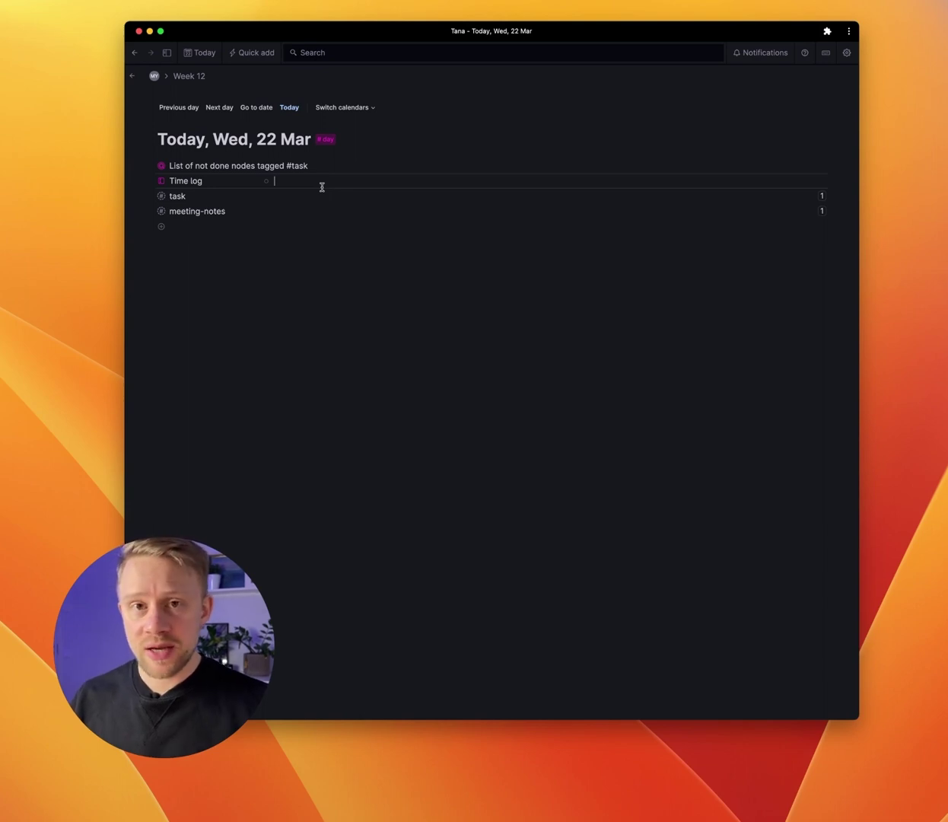
pyautogui.press('super+k')
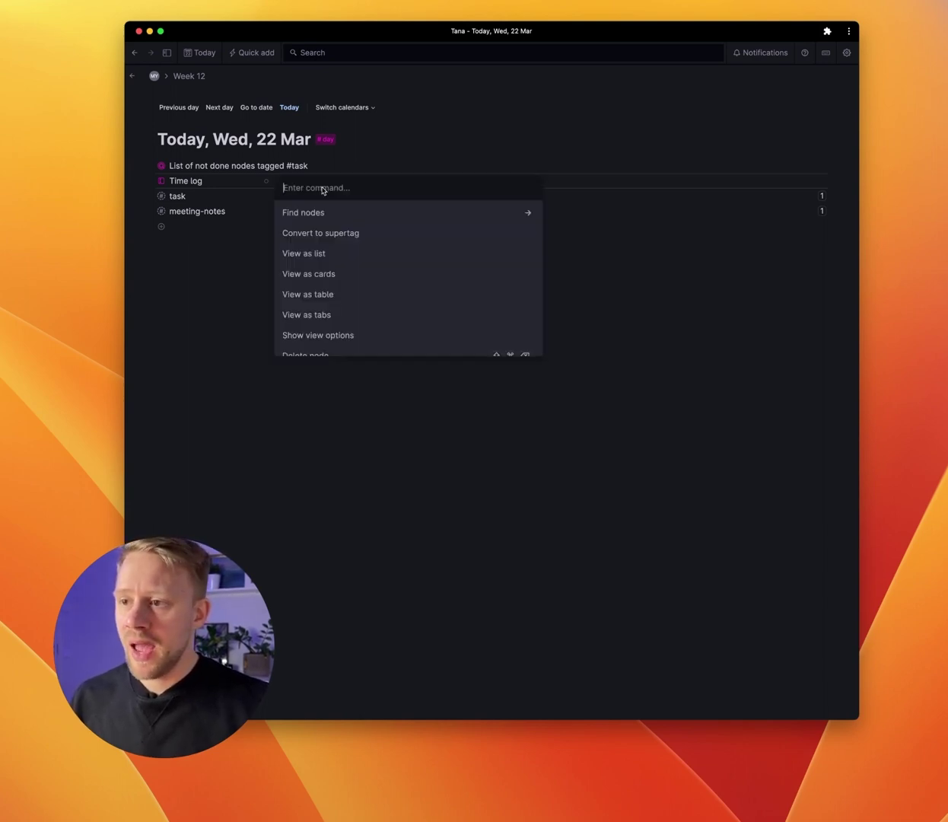
pyautogui.write('time')
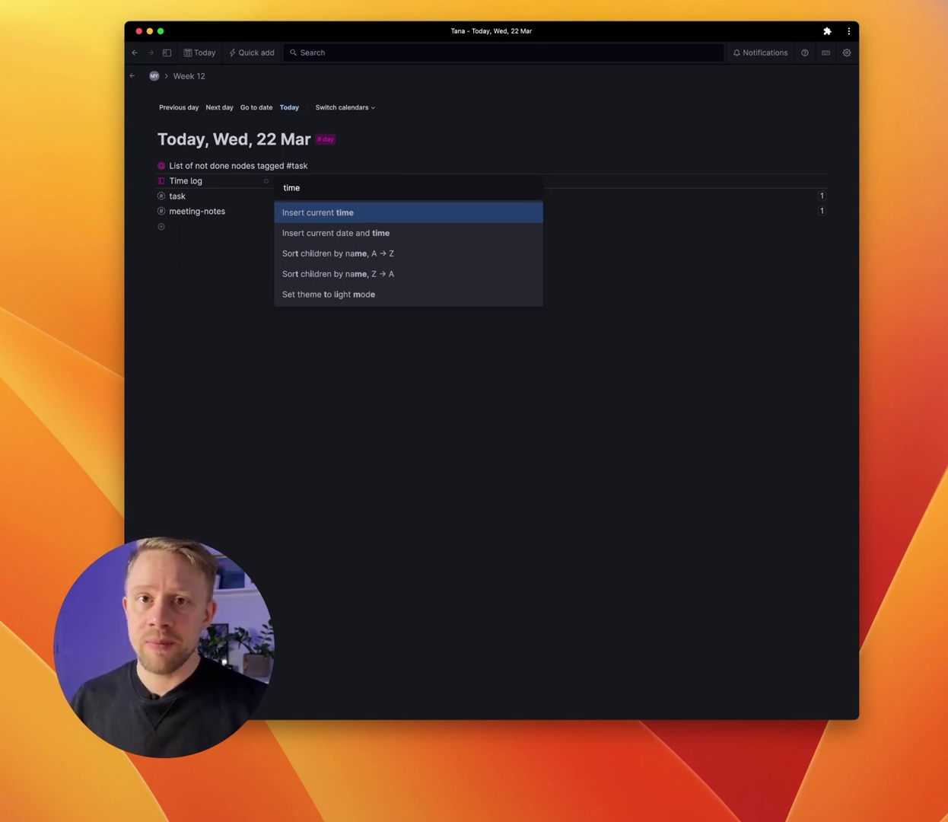
pyautogui.press('Return')
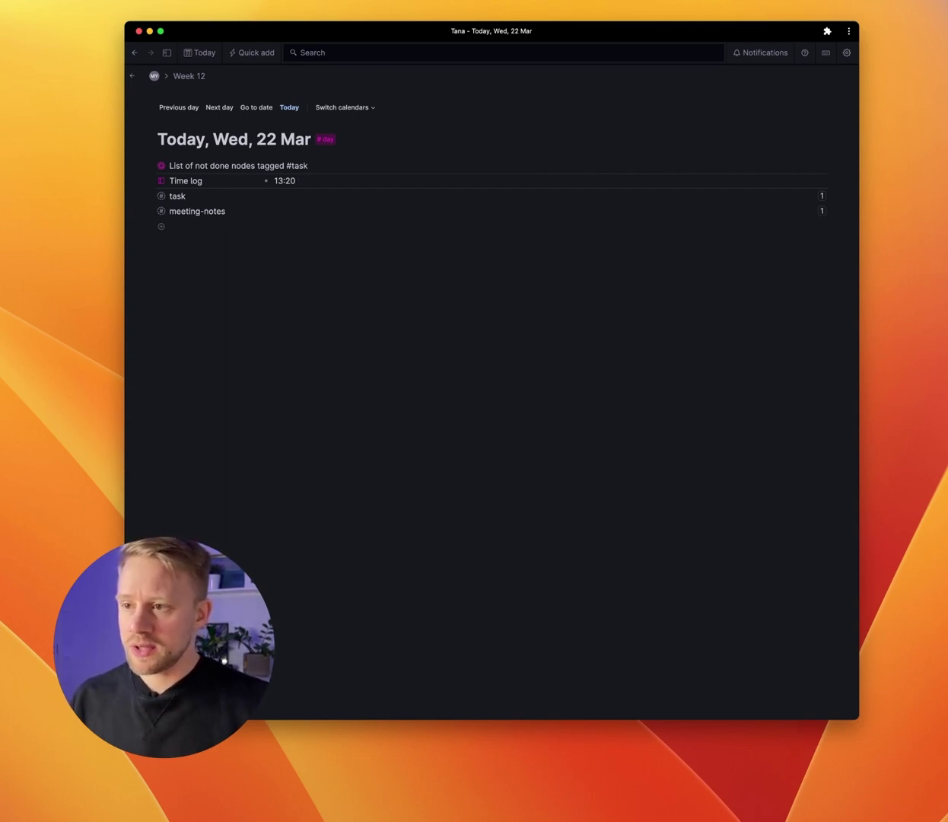
# - Complete the timestamped log entry with "Checking in: Feeling rested. Had a great nights sleep."
pyautogui.write('C')
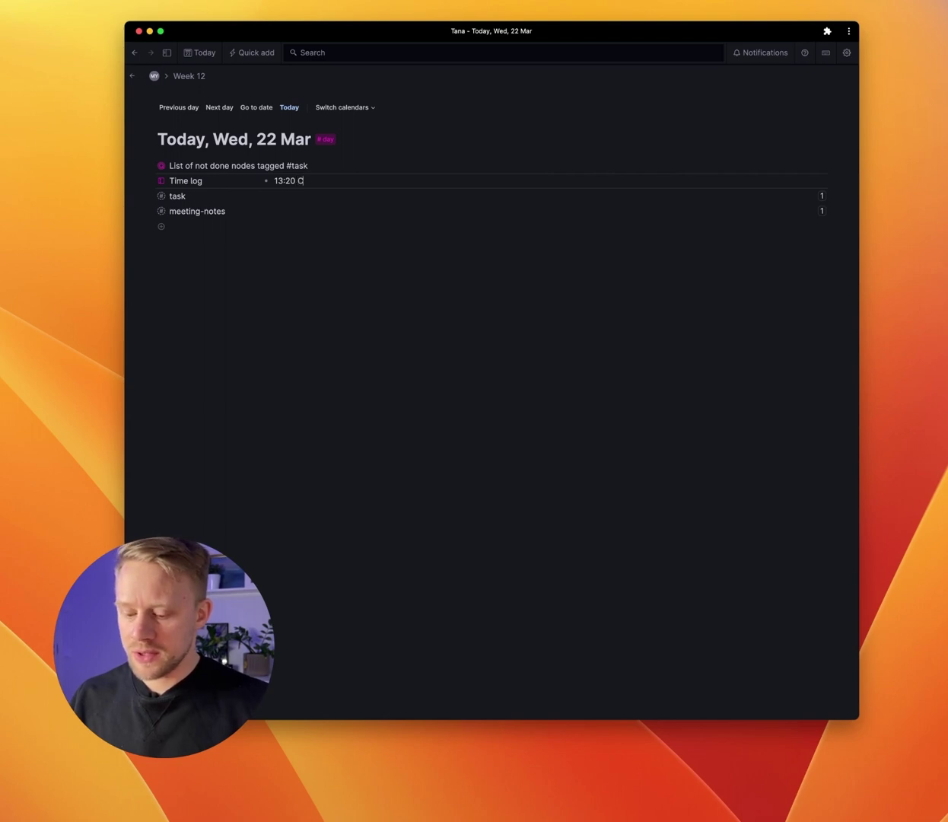
pyautogui.write('hecking in.')
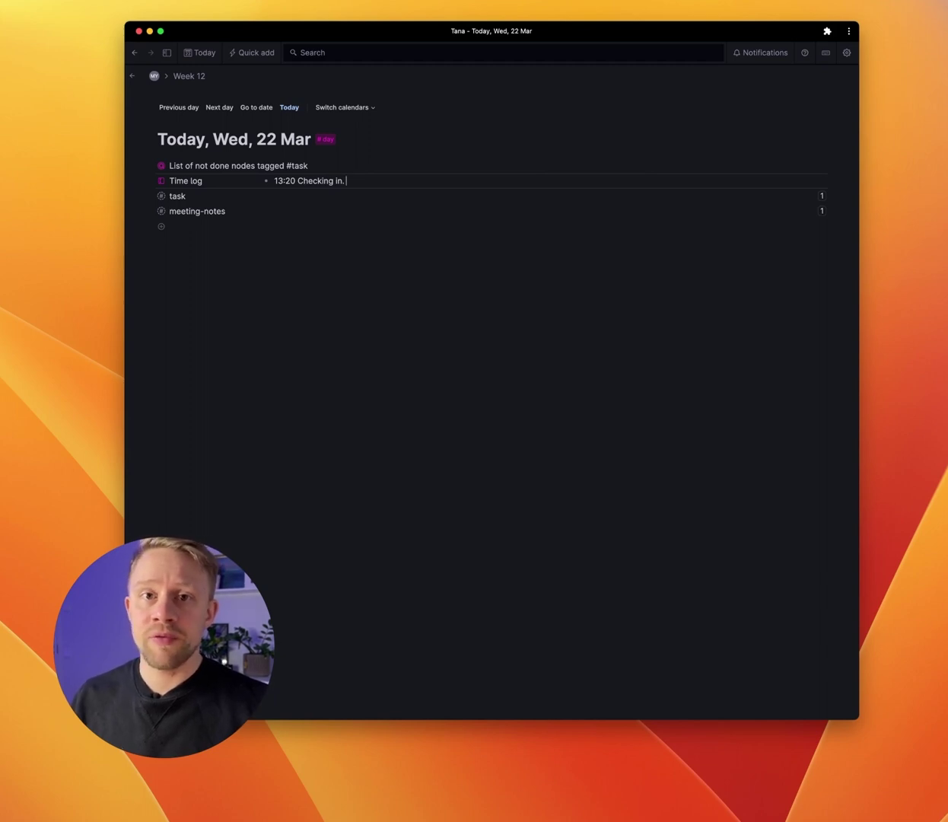
pyautogui.write('Feeling rested ')
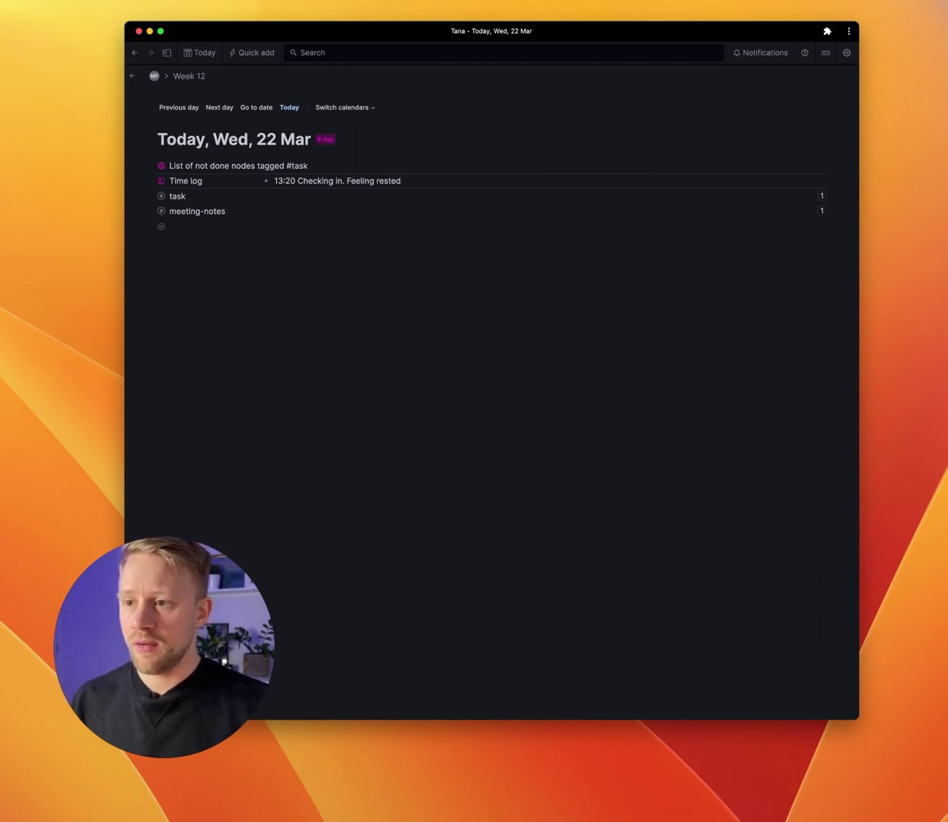
pyautogui.write('. Had a great nights sleep.')
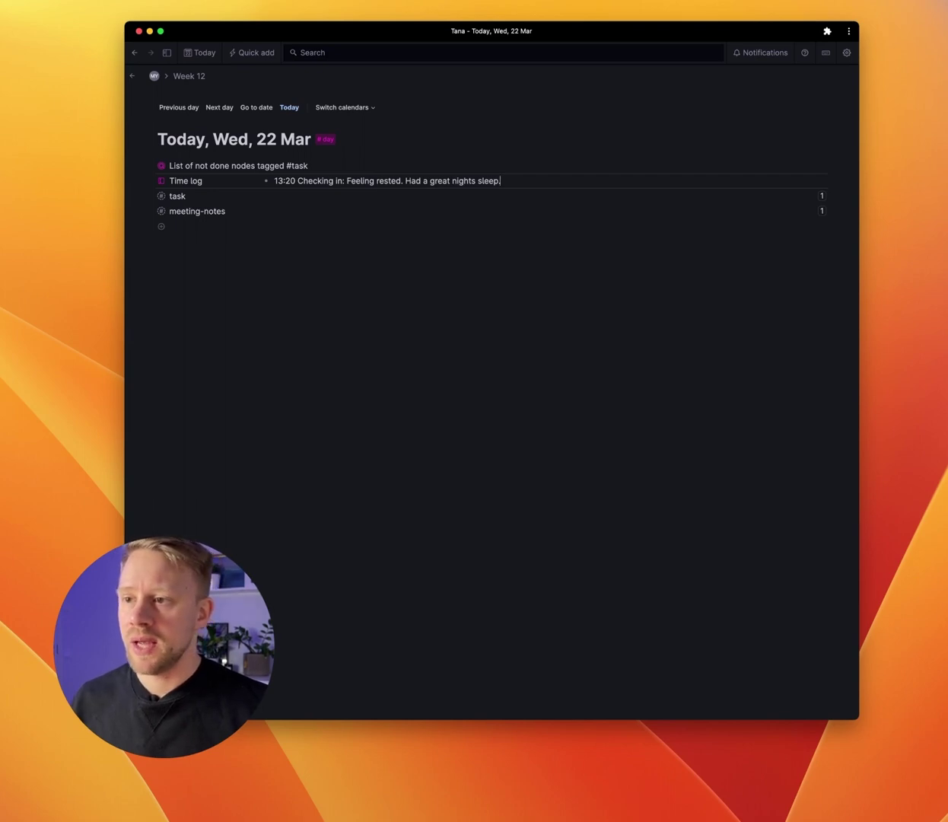
# - Add a second Time log entry reading "What I want to get done today:"
pyautogui.press('Return')
pyautogui.write('What I want to get done today.')
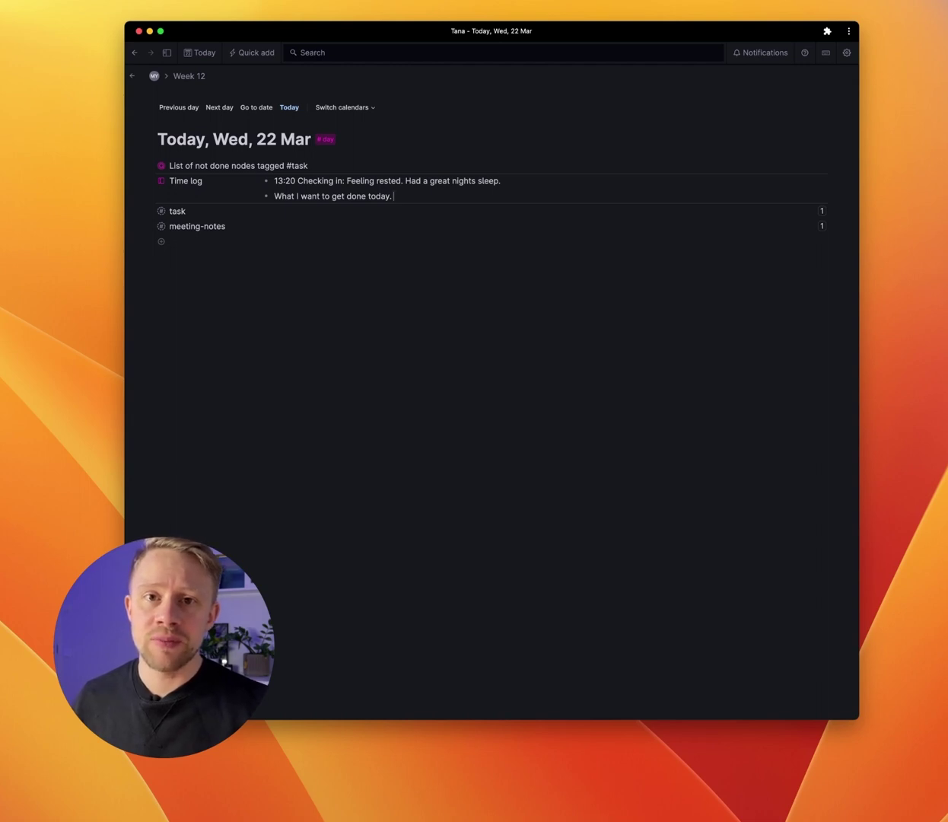
pyautogui.press('BackSpace')
pyautogui.write(':')
# - Nest a "Morning:" item under the "What I want to get done today:" entry
pyautogui.press('Return')
pyautogui.press('Tab')
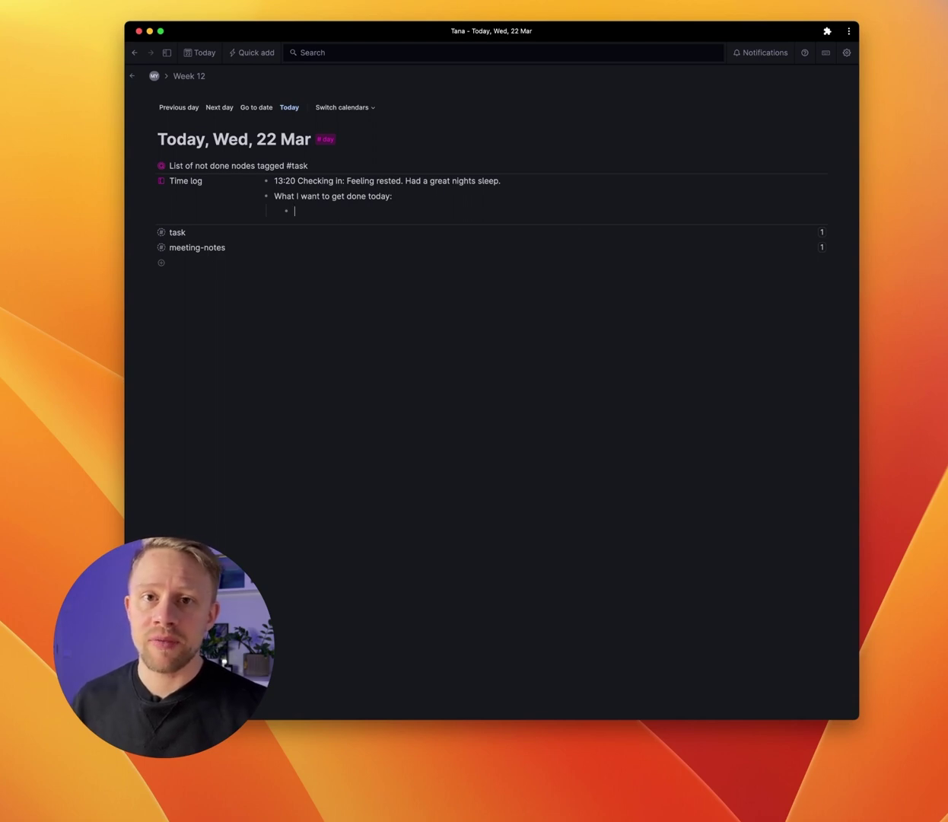
pyautogui.write('r')
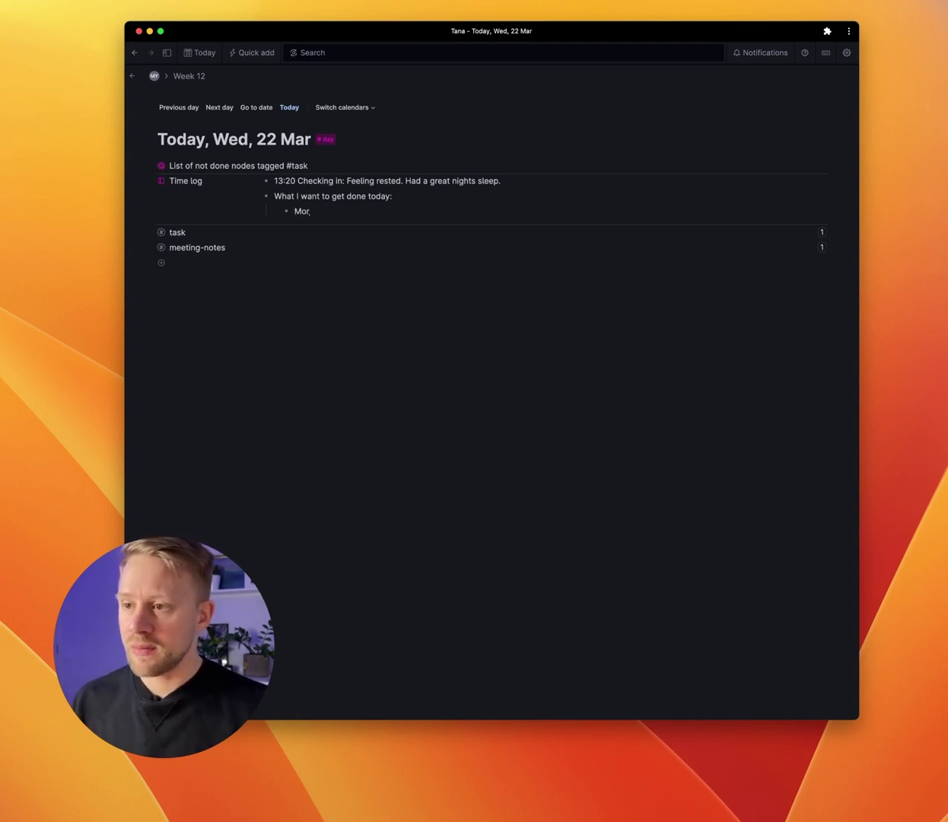
pyautogui.write('nign')
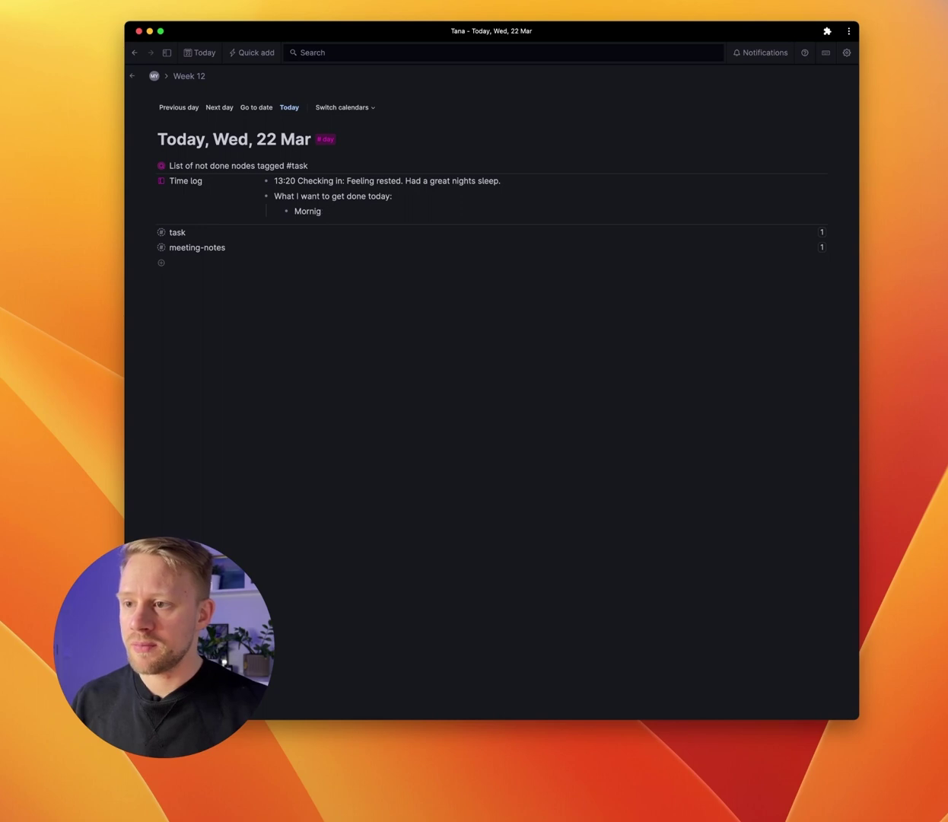
pyautogui.press('BackSpace')
pyautogui.press('BackSpace')
pyautogui.write('ng:')
# - Nest the entry "8.00 Working out" under the "Morning:" item
pyautogui.press('Return')
pyautogui.press('Tab')
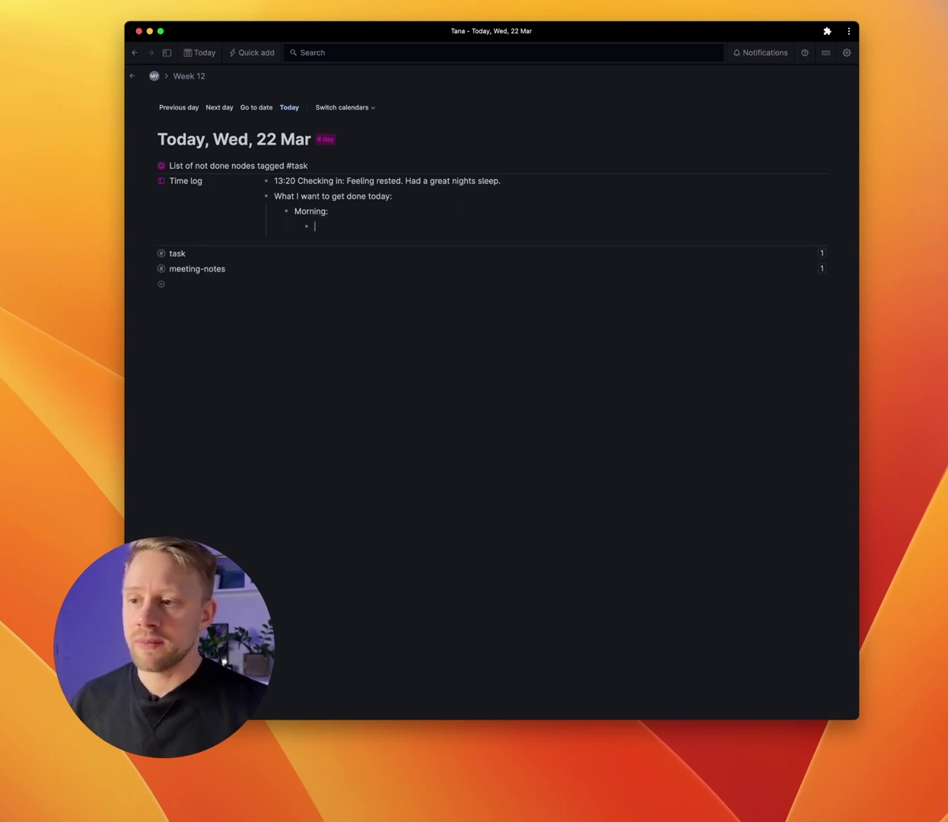
pyautogui.write('Working out')
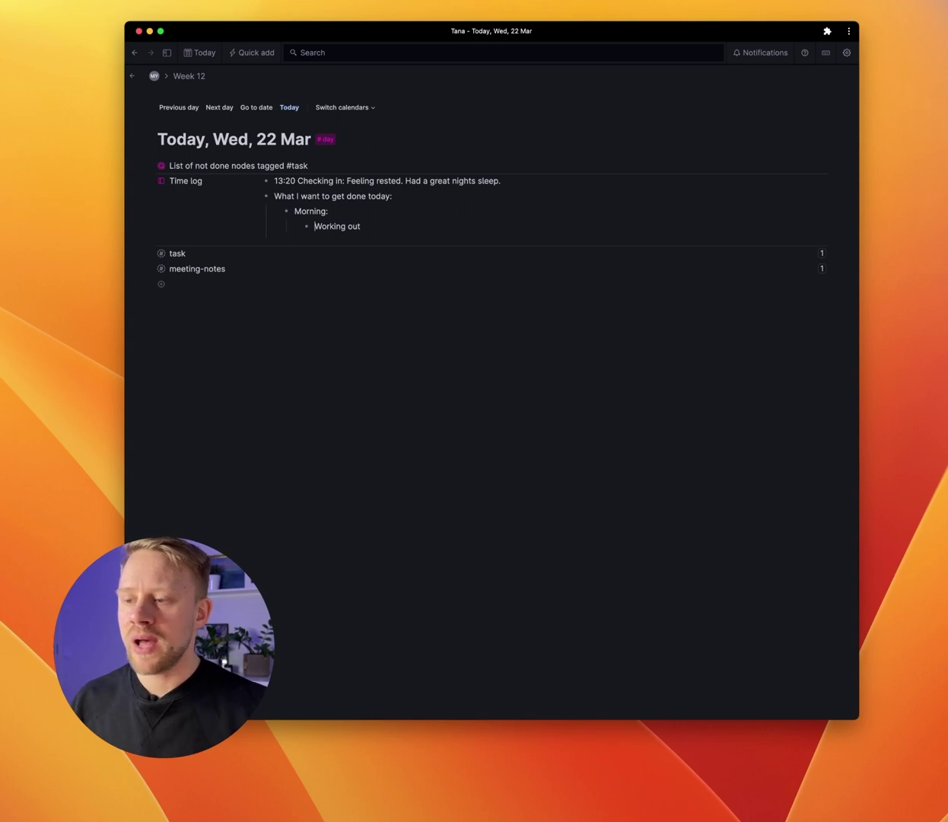
pyautogui.click(315, 226)
pyautogui.write('8.00')
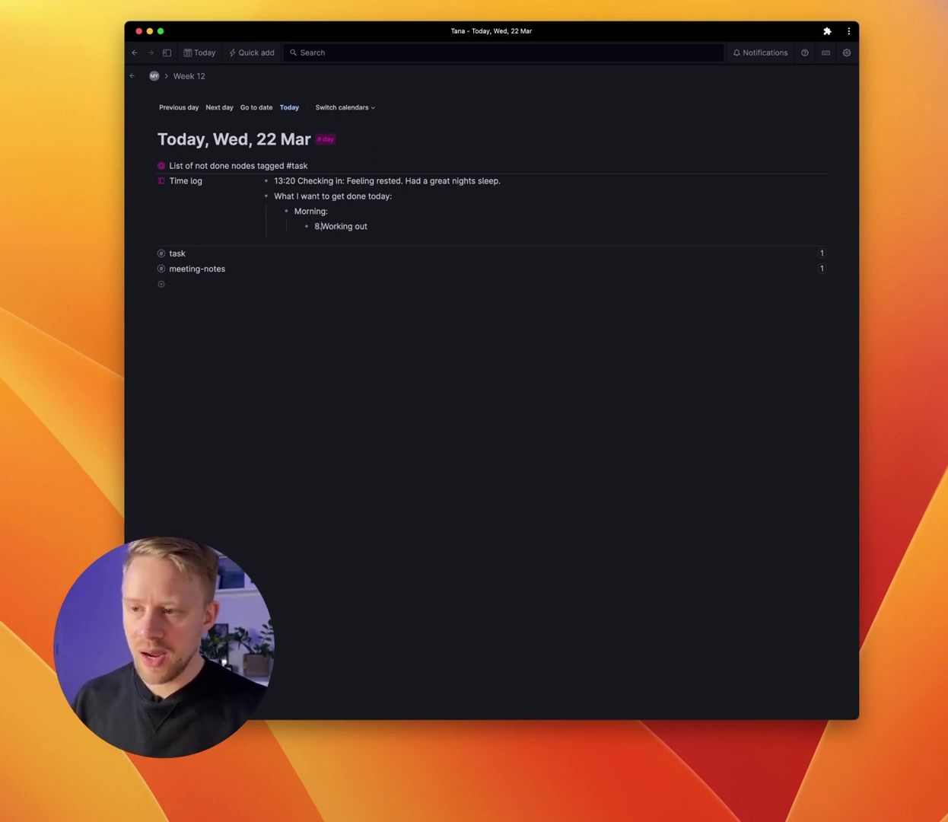
pyautogui.click(379, 226)
# - Add a "9.30 Focus time" entry under the "Morning:" item, following the workout entry
pyautogui.press('Return')
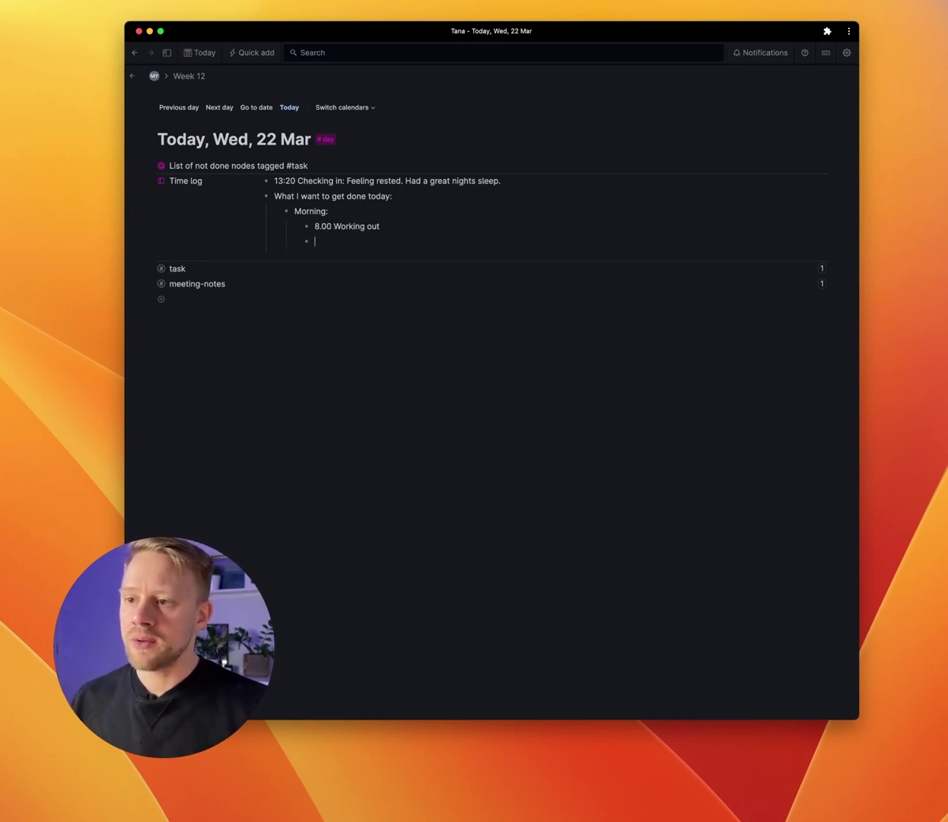
pyautogui.write('9.30 ')
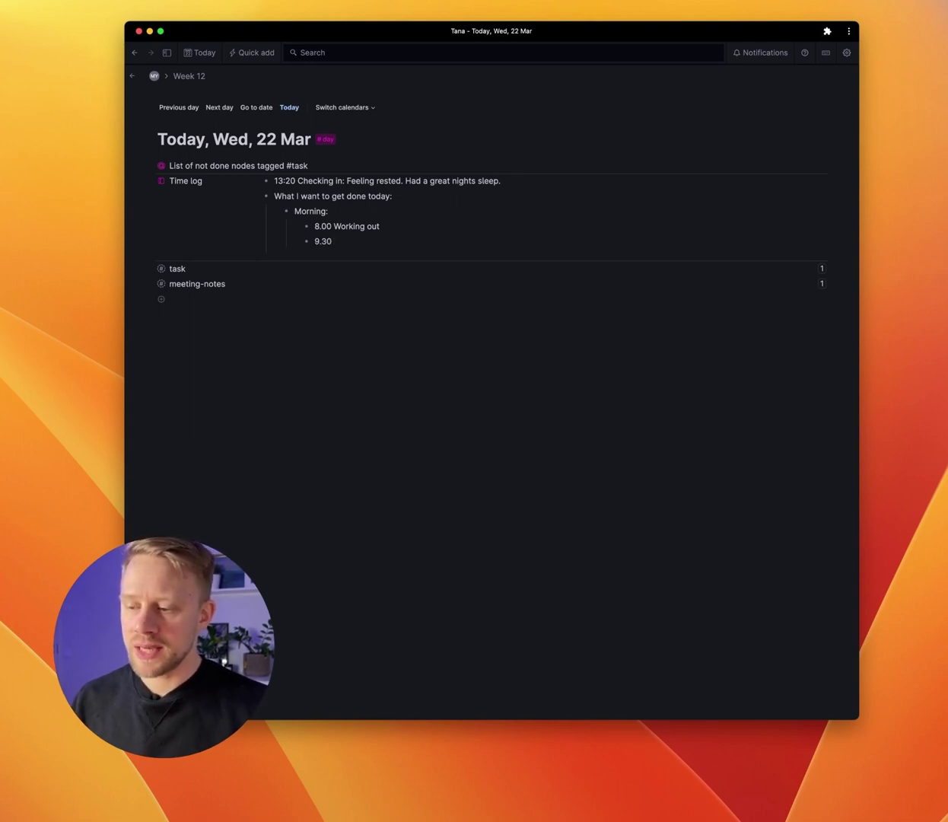
pyautogui.write('Focus time')
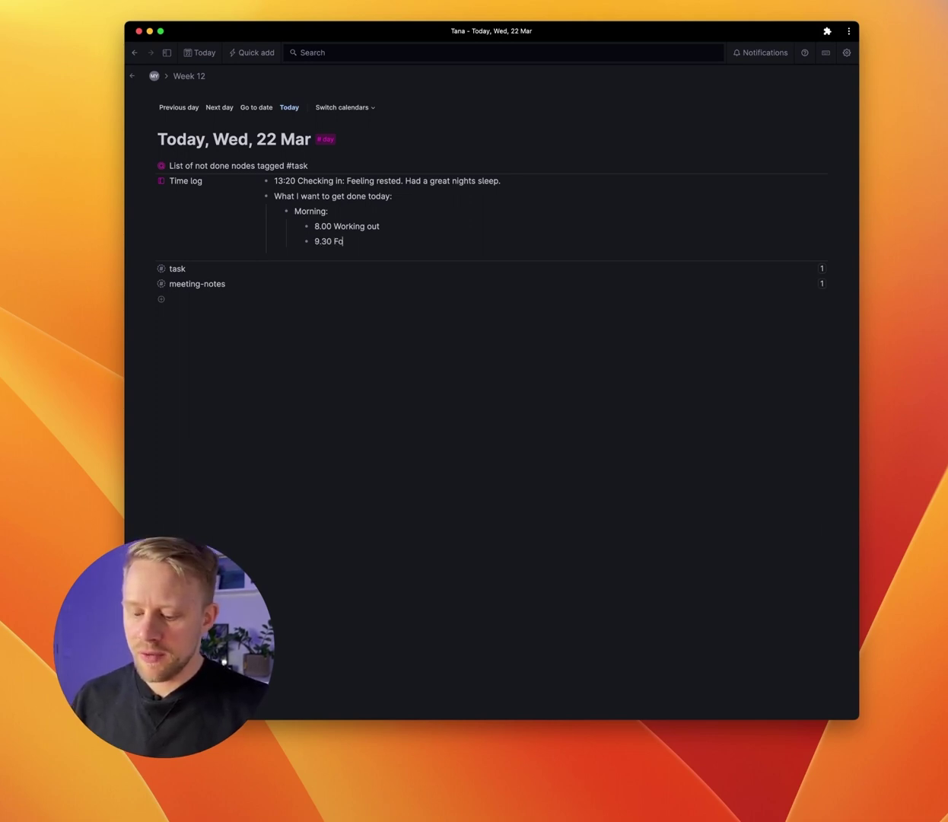
# - Nest "write a few paragraphs of the thesis" under the "9.30 Focus time" entry and tag it #task
pyautogui.press('Return')
pyautogui.press('Tab')
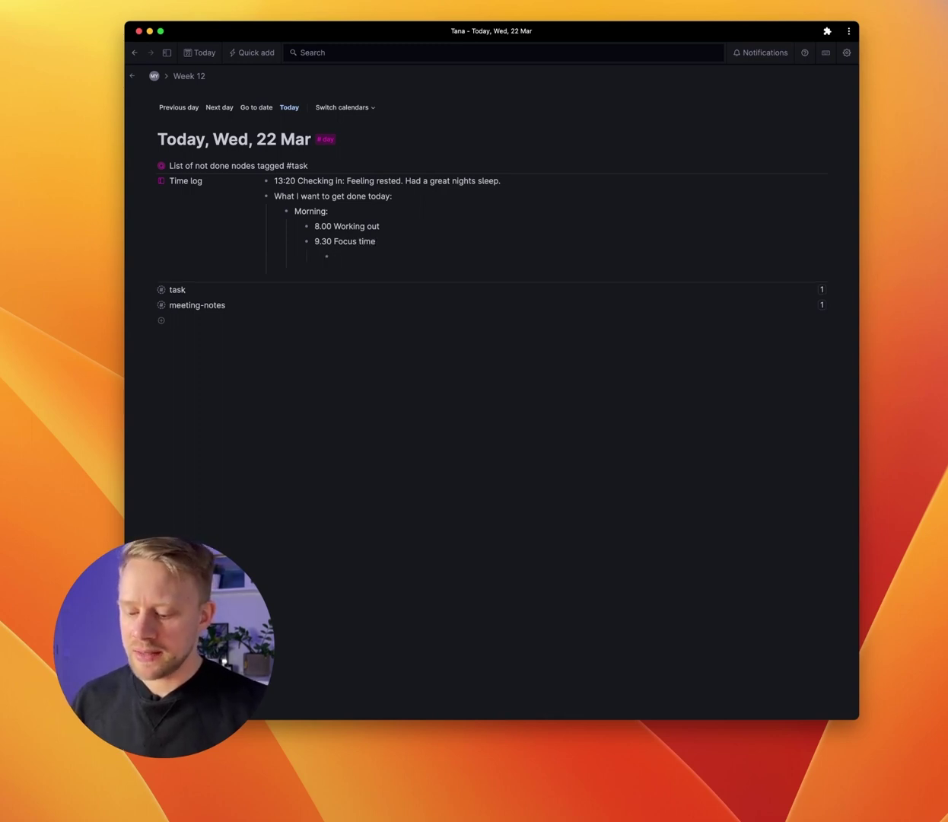
pyautogui.write('write')
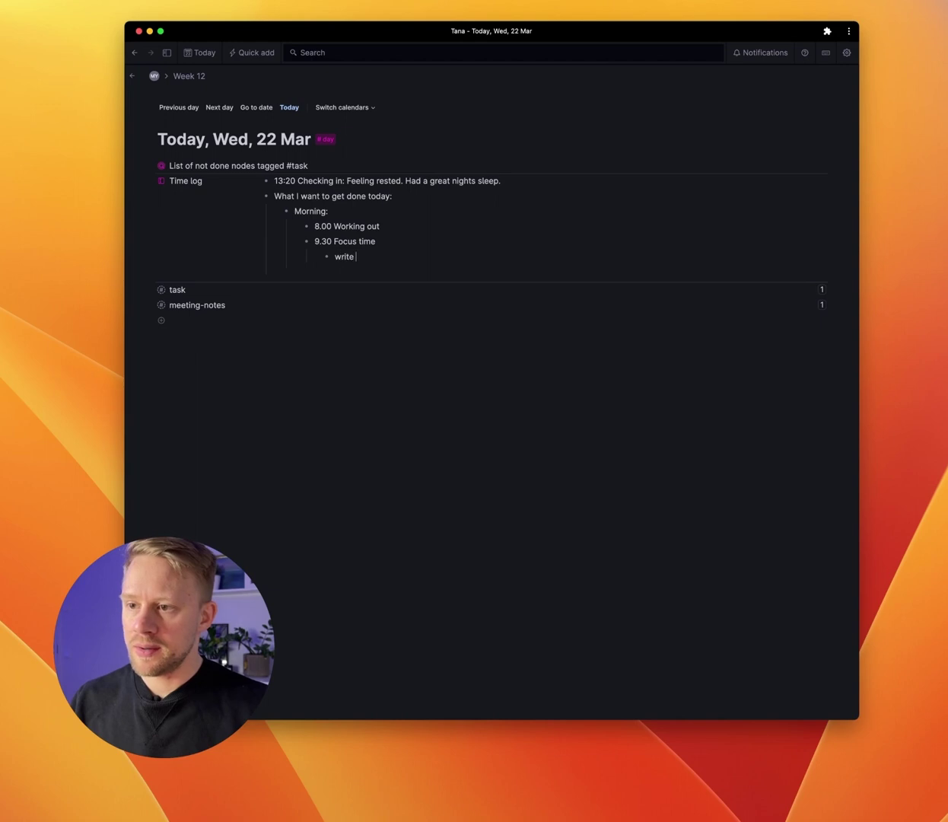
pyautogui.write(' a few paragraphs of the thesis #')
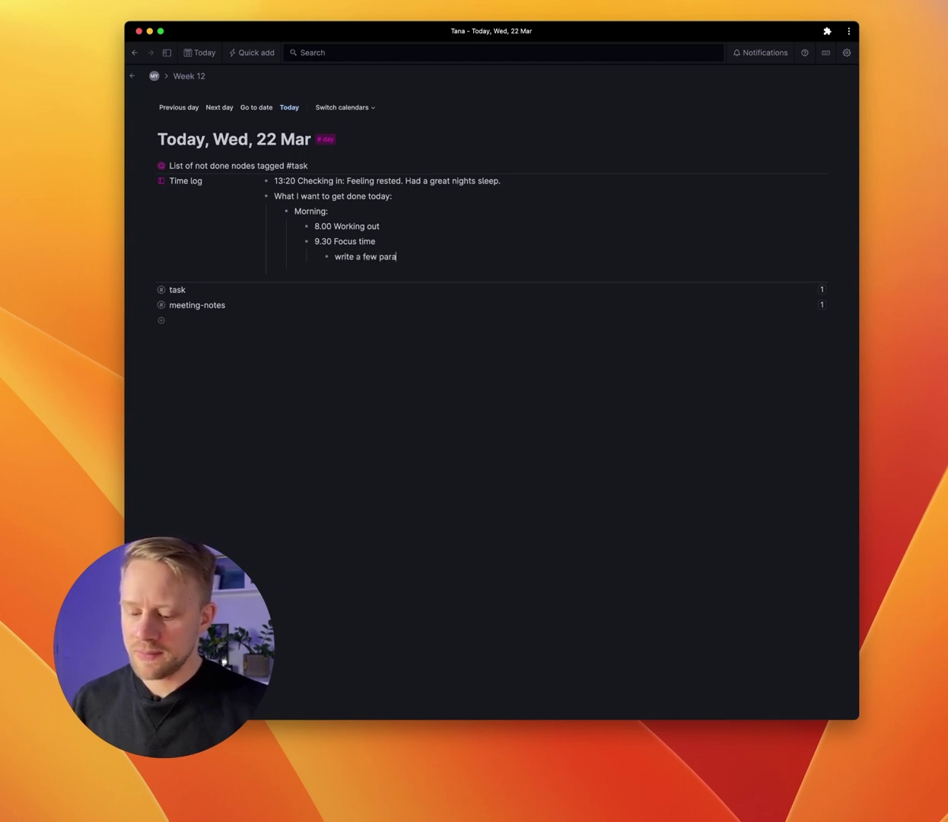
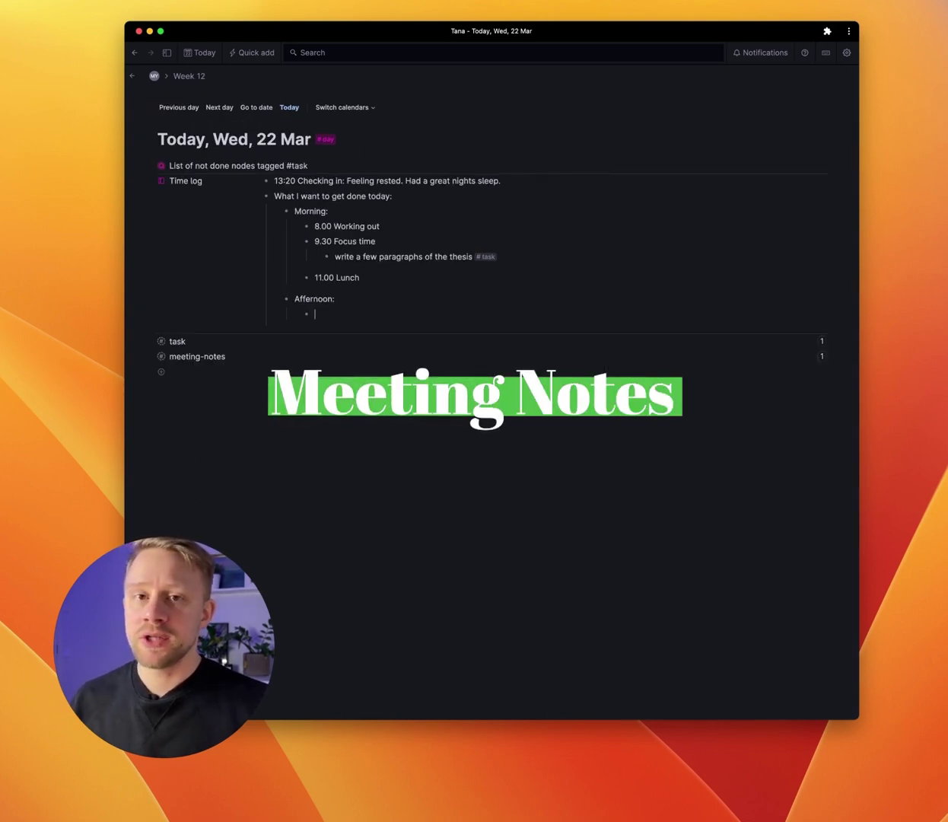
# - Enter "Meeting with the directors" under the "Afternoon:" item and start an empty nested line below it
pyautogui.write('Meeting')
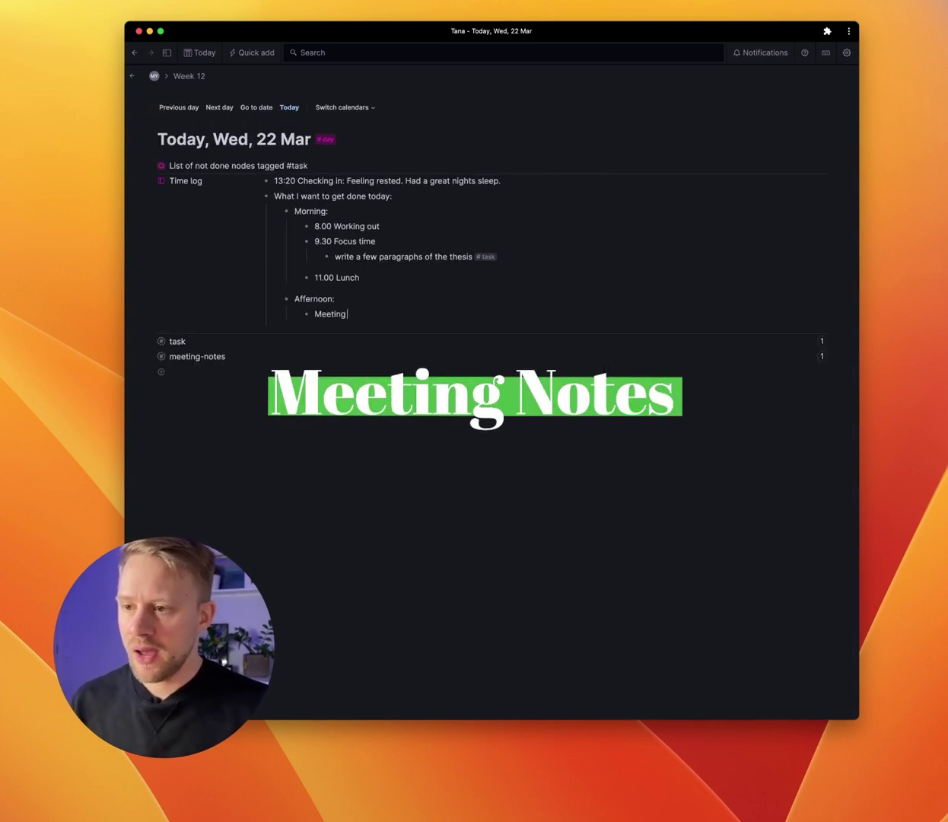
pyautogui.write(' with the directors')
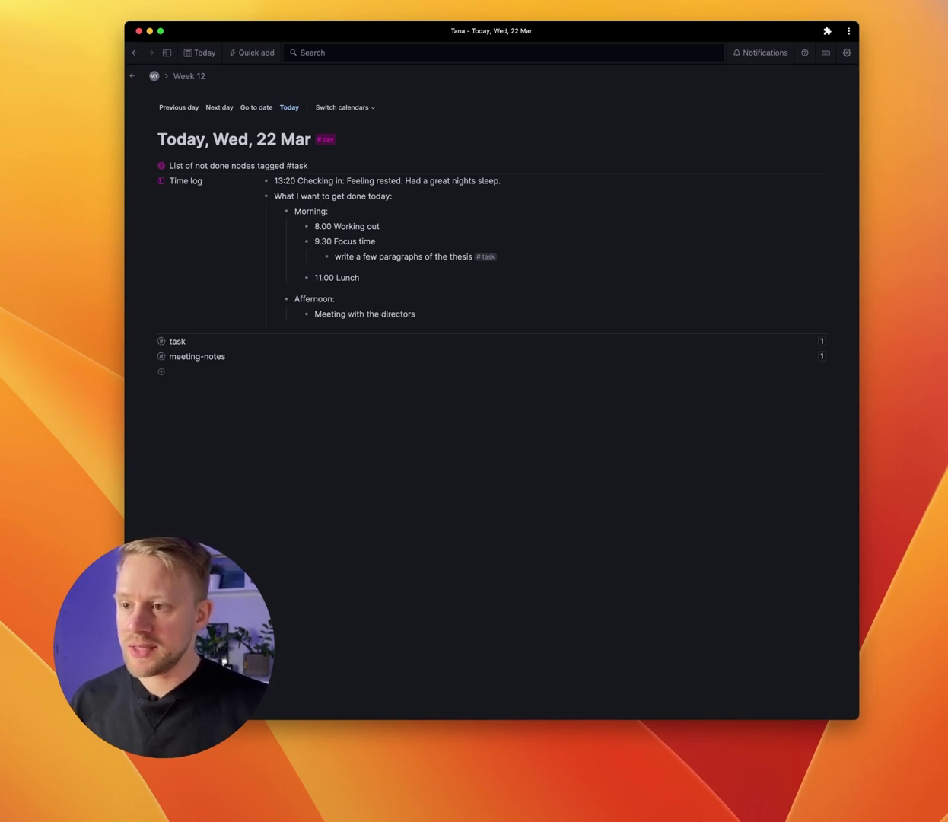
pyautogui.press('Return')
pyautogui.press('Tab')
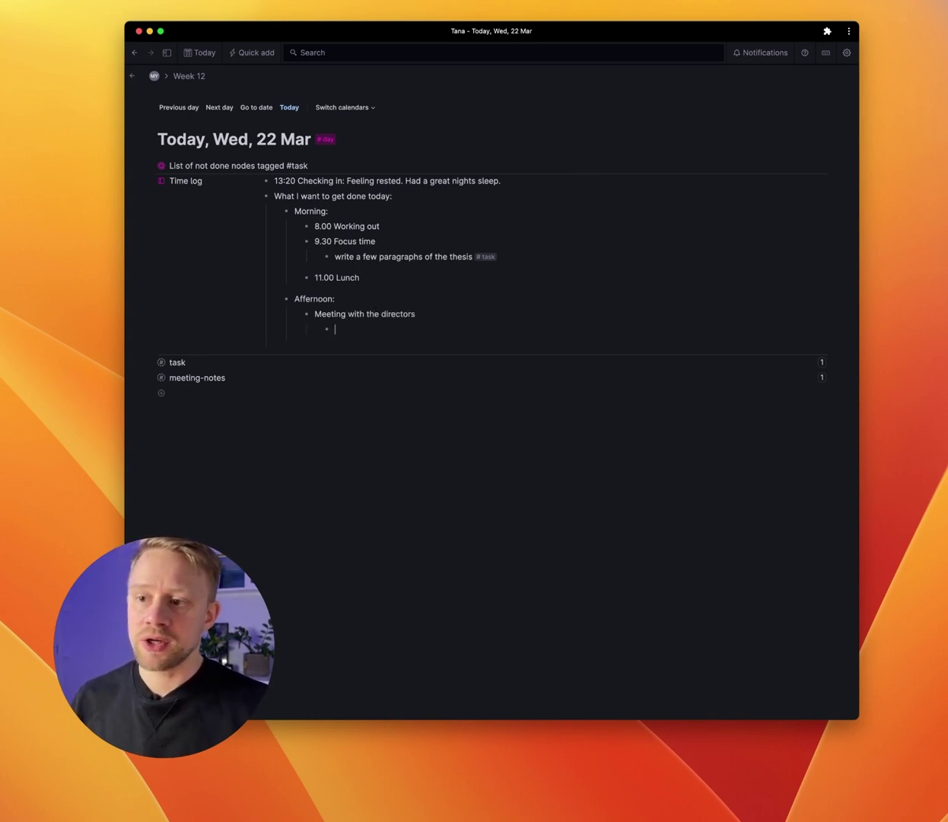
# - Append the current date and time to the "Meeting with the directors" item and tag it #meeting-notes
pyautogui.click(444, 314)
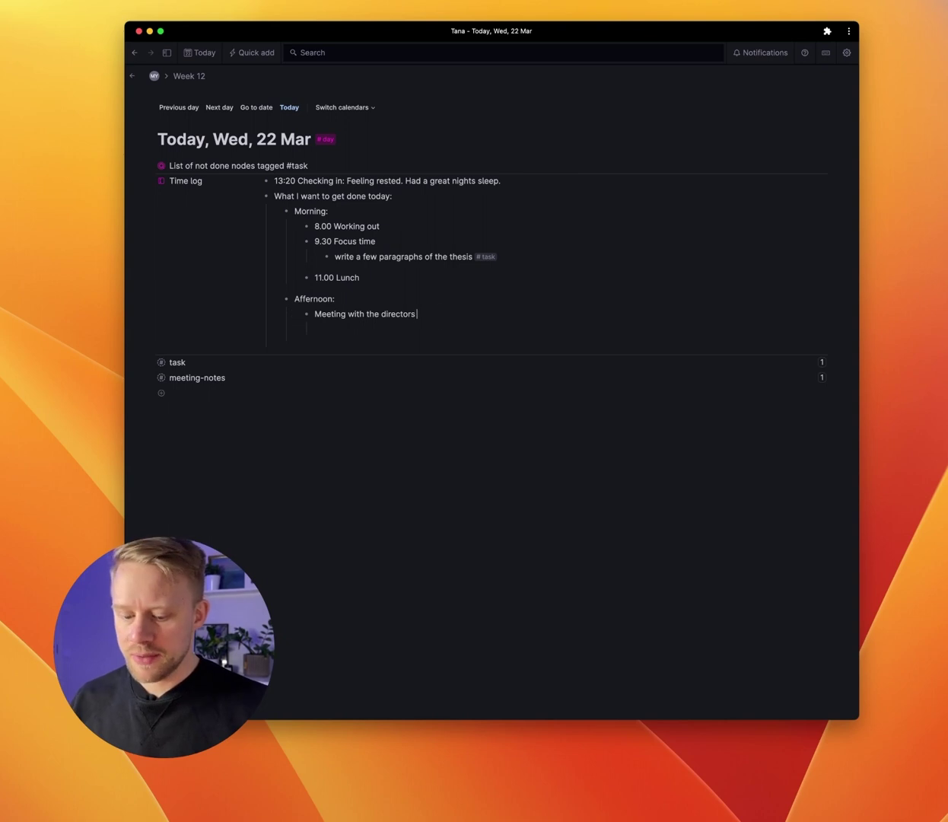
pyautogui.press('super+k')
pyautogui.write('time')
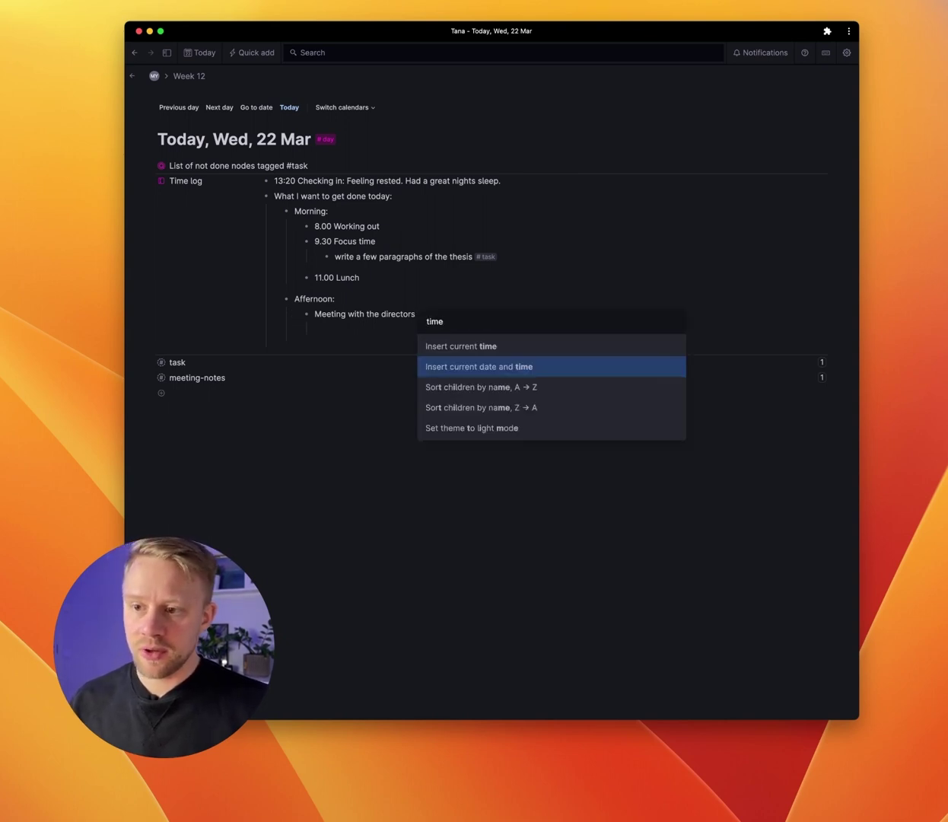
pyautogui.press('Return')
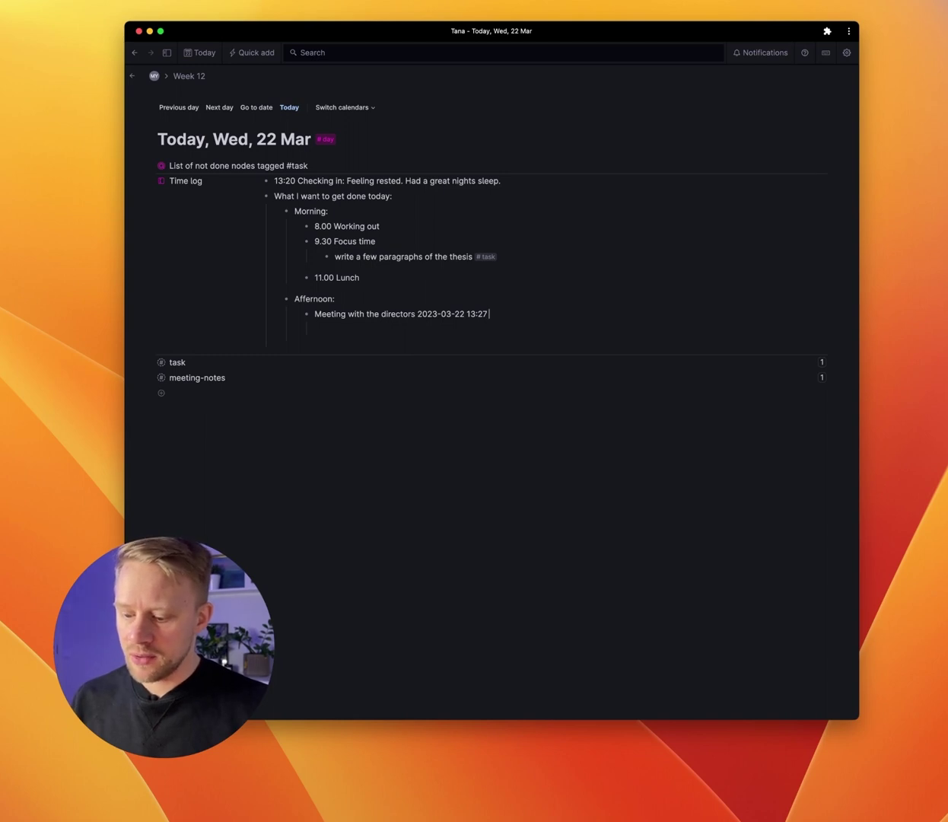
pyautogui.write('#mee')
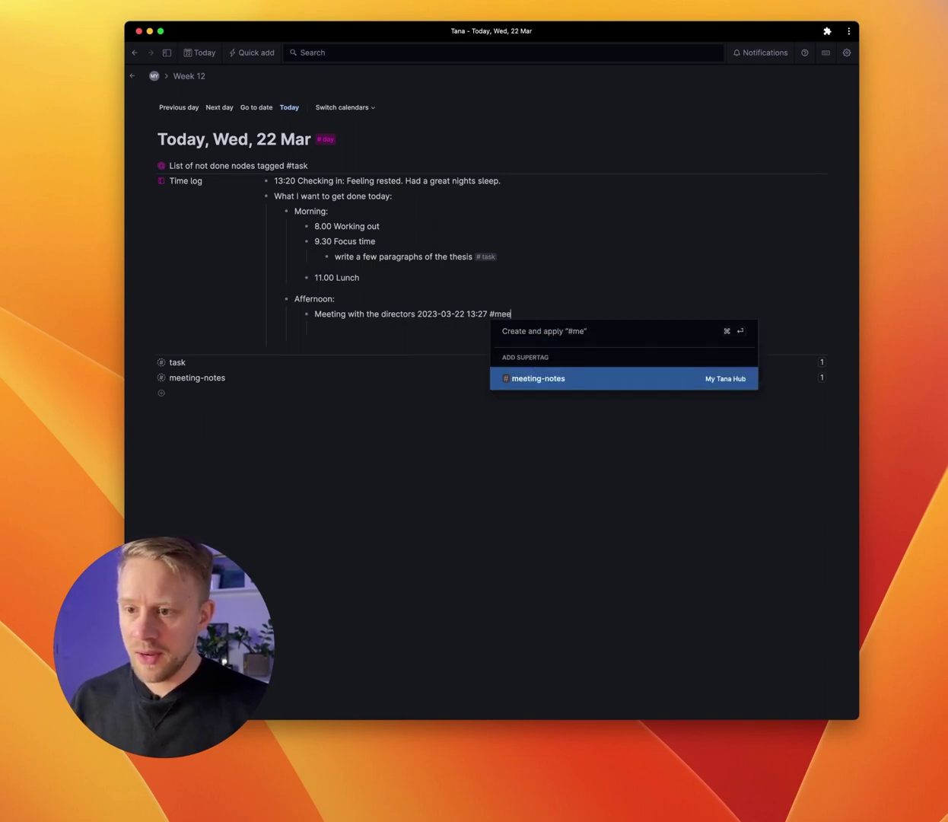
pyautogui.press('Return')
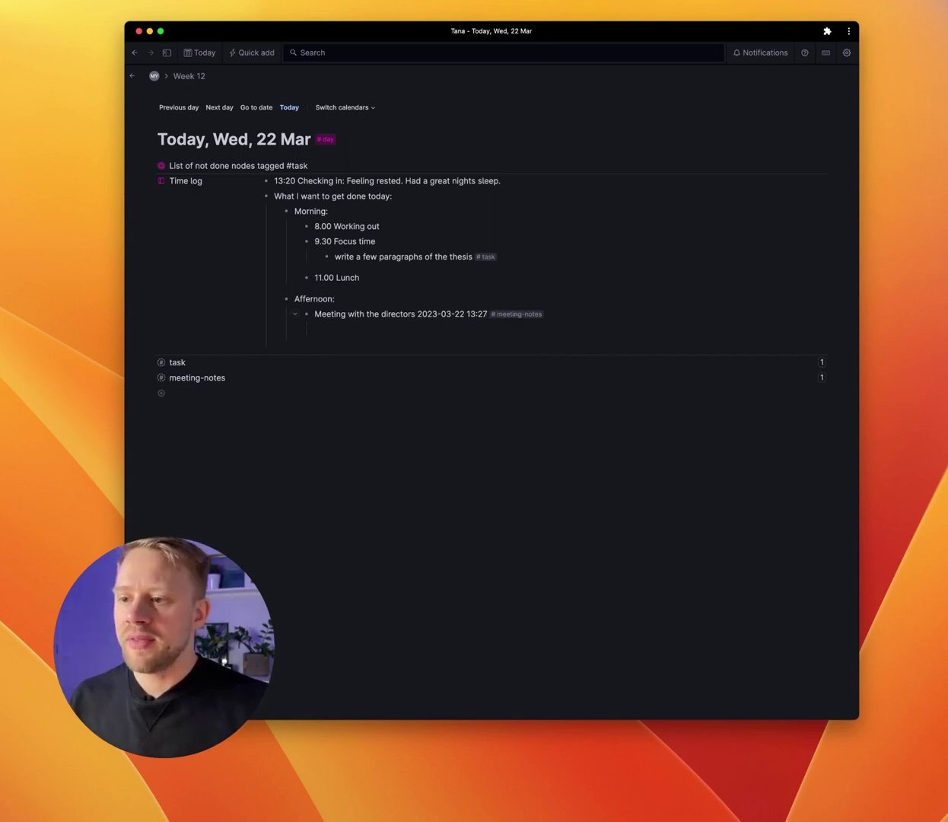
# - Nest the note "These are the notes of the meeting" under the directors meeting item
pyautogui.press('Return')
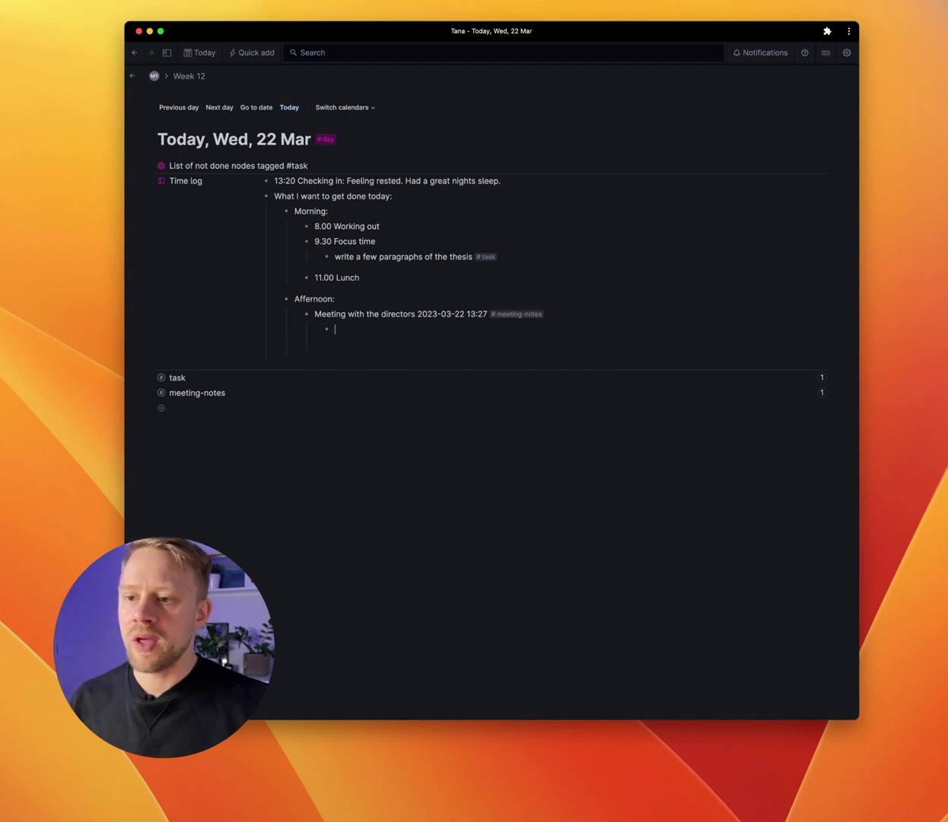
pyautogui.write('T')
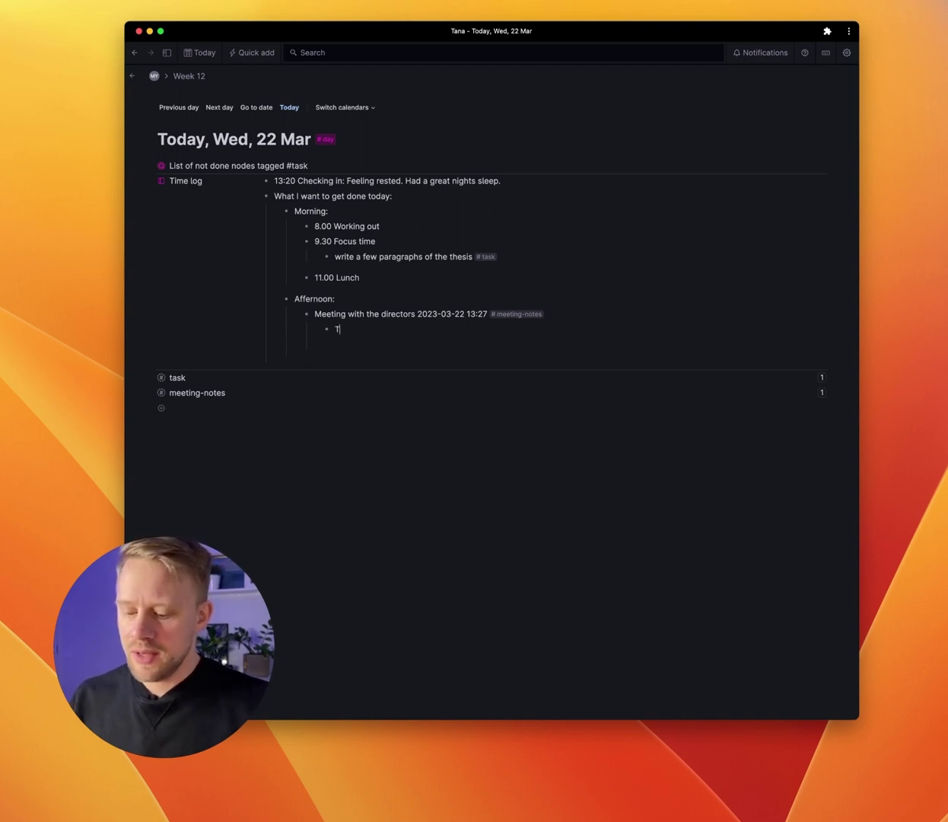
pyautogui.write('hese nre the notes of the meeting')
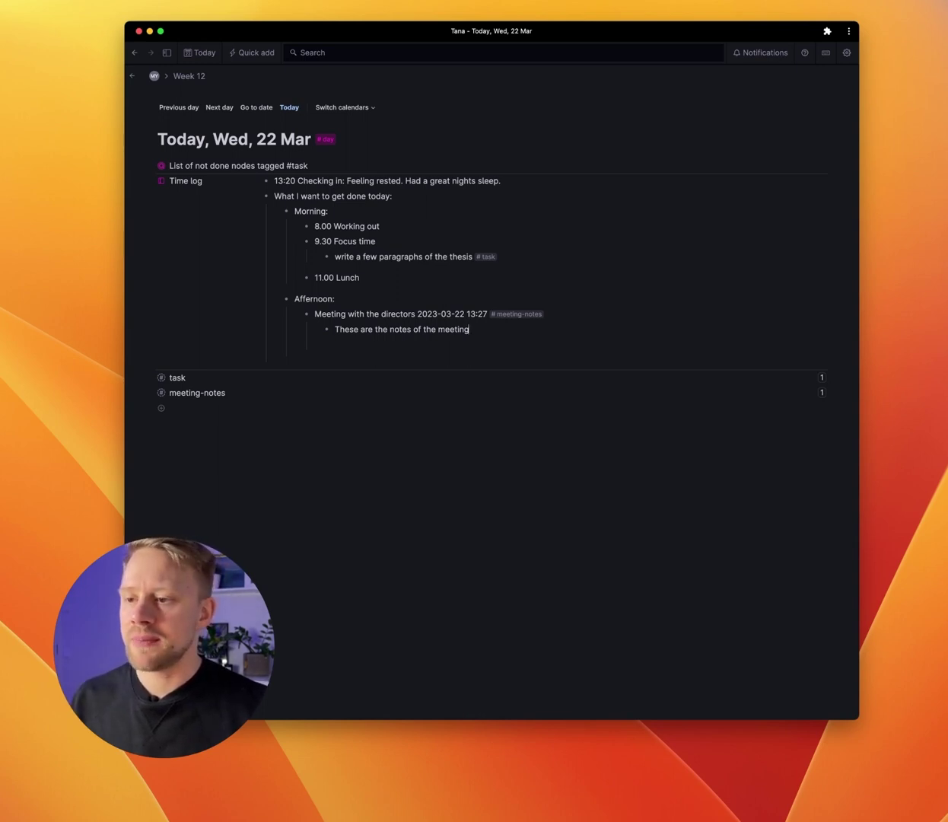
# - Create a new entry at the first level of the Time log and insert the current time in it
pyautogui.press('Return')
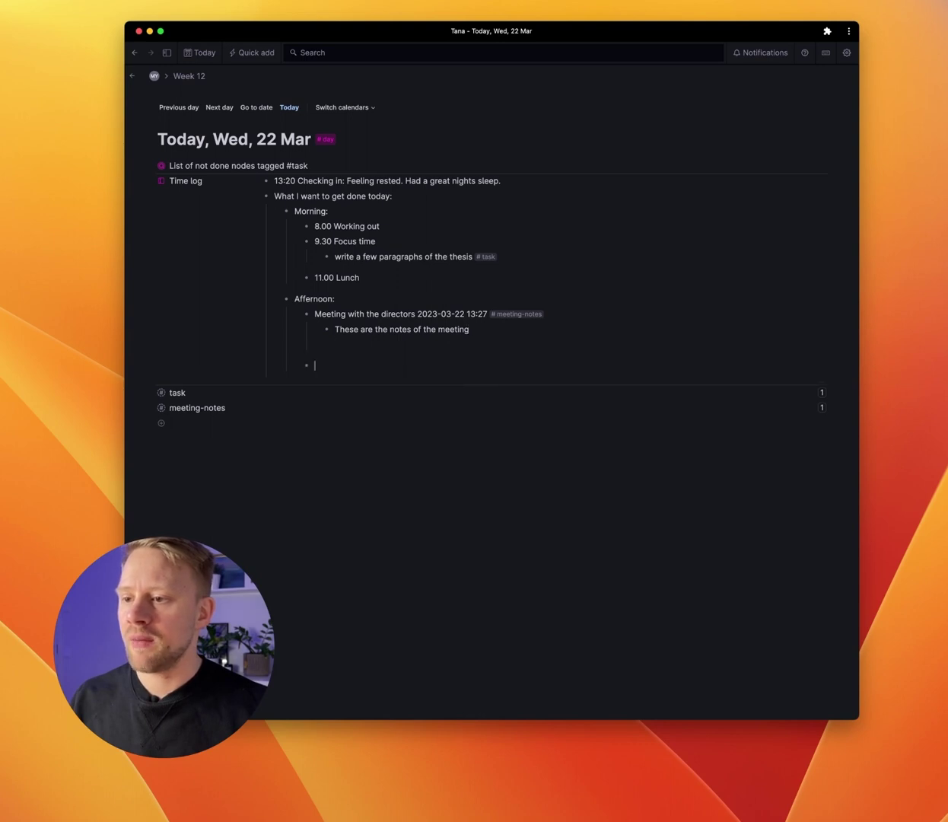
pyautogui.hotkey('shift', 'Tab')
pyautogui.hotkey('shift', 'Tab')
pyautogui.hotkey('shift', 'Tab')
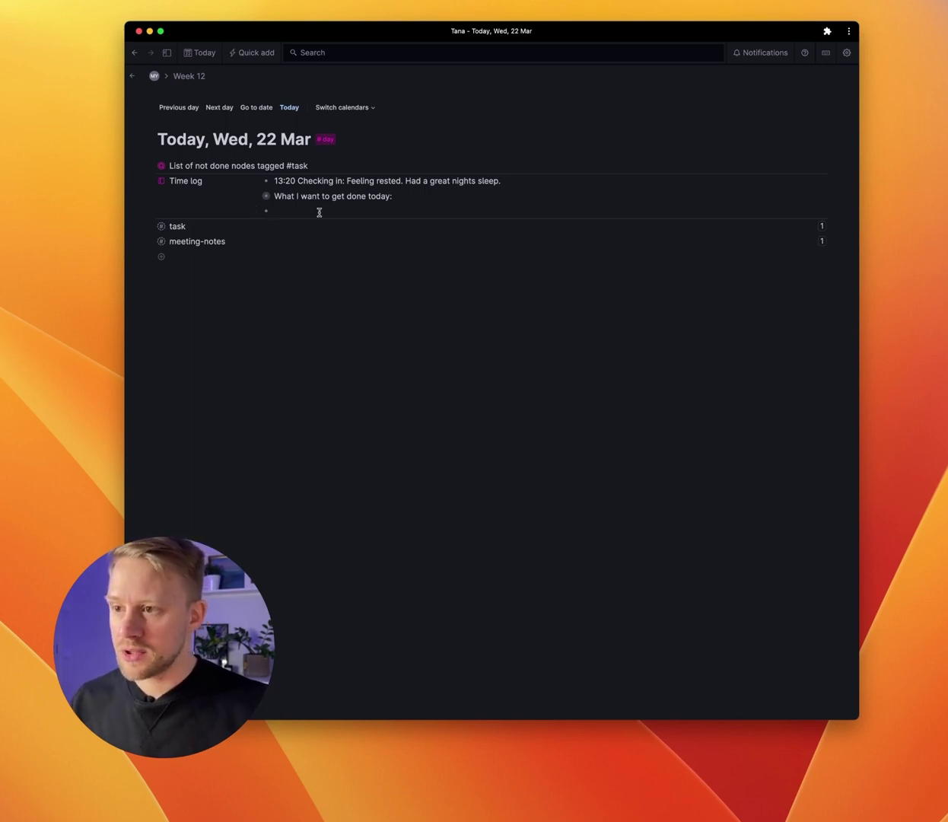
pyautogui.press('super+k')
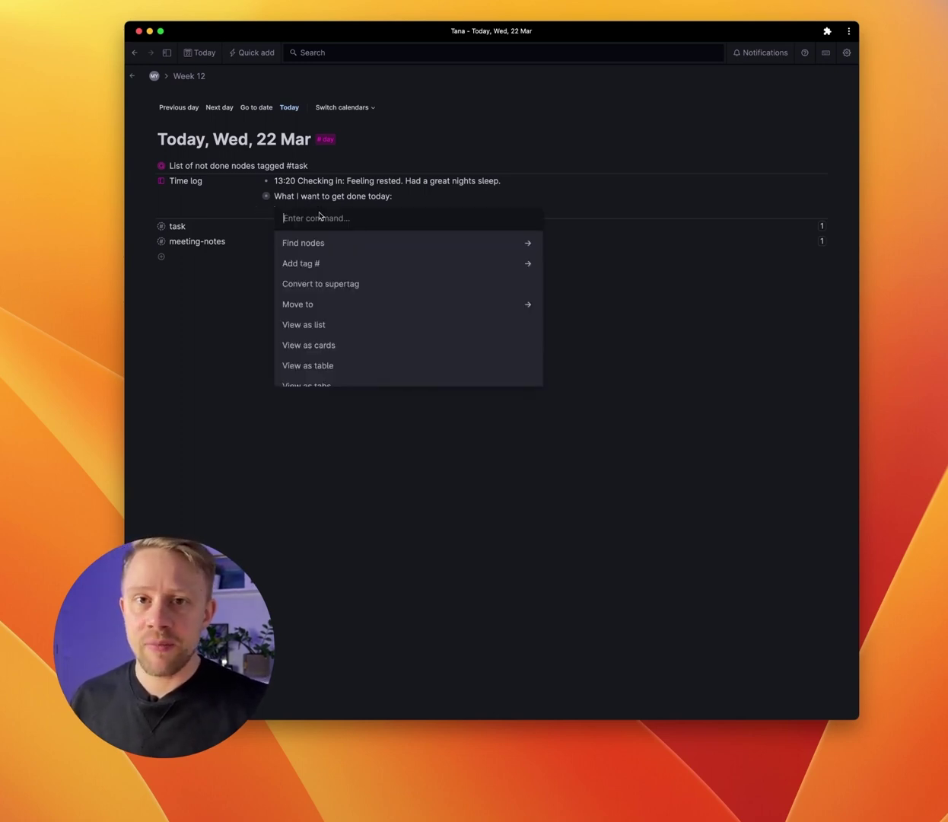
pyautogui.write('time')
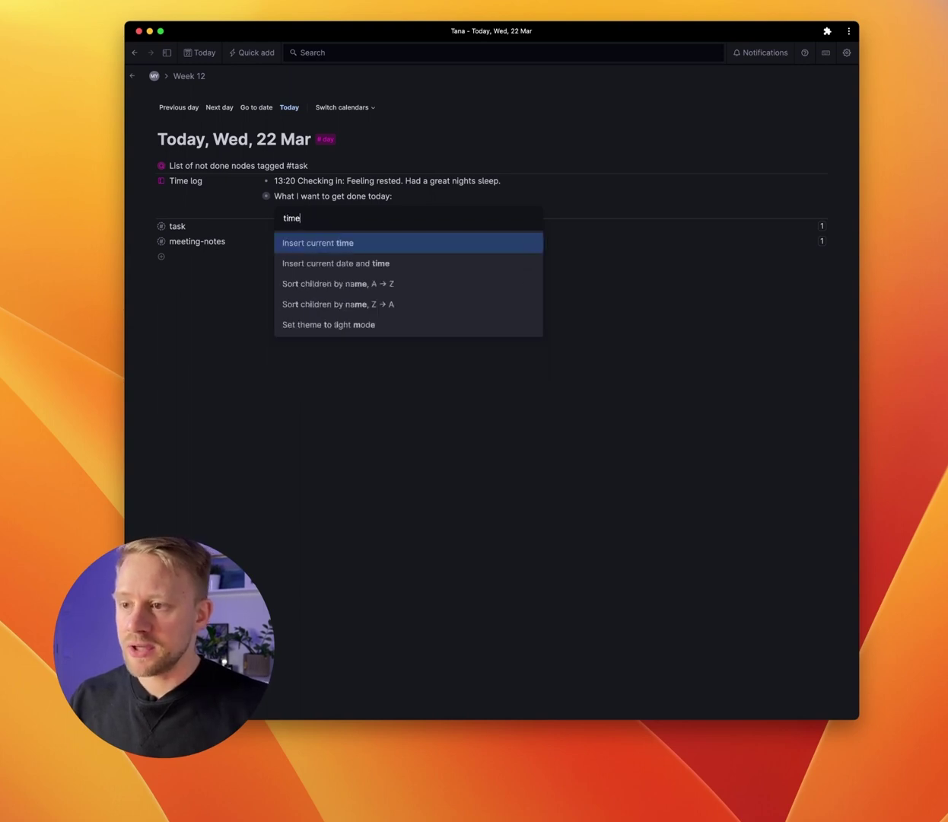
pyautogui.press('Return')
# - Complete the new log entry with "Great meeting with the board today" and an inline reference to the "Meeting with the directors" item
pyautogui.write('Great meeting with ')
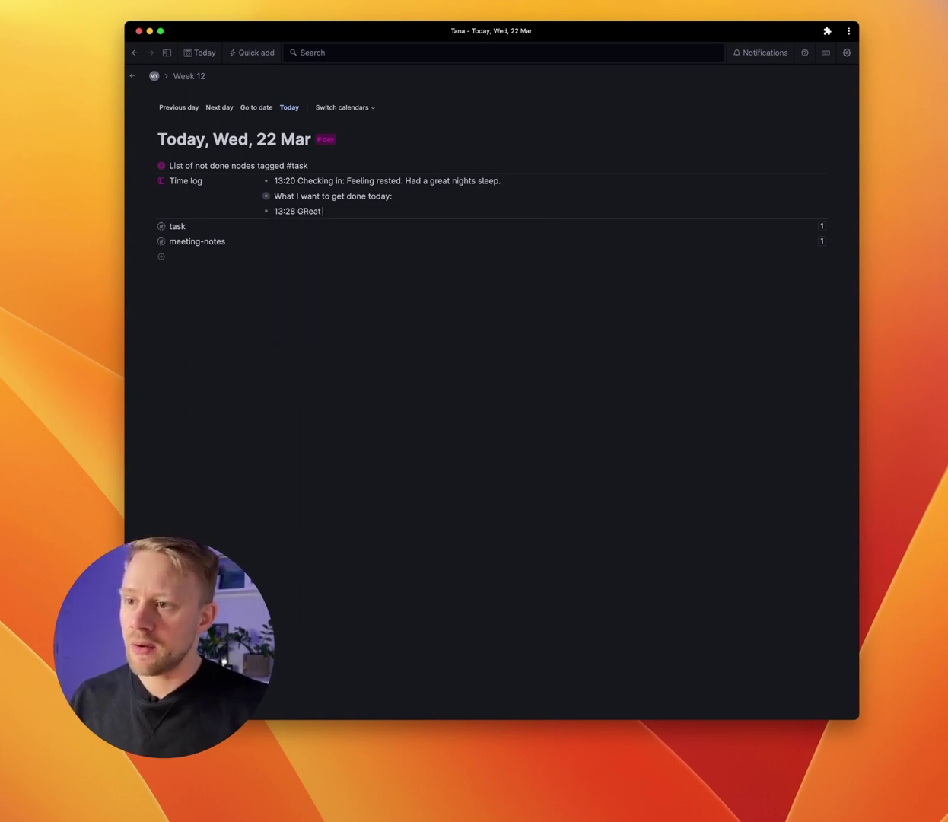
pyautogui.write('th')
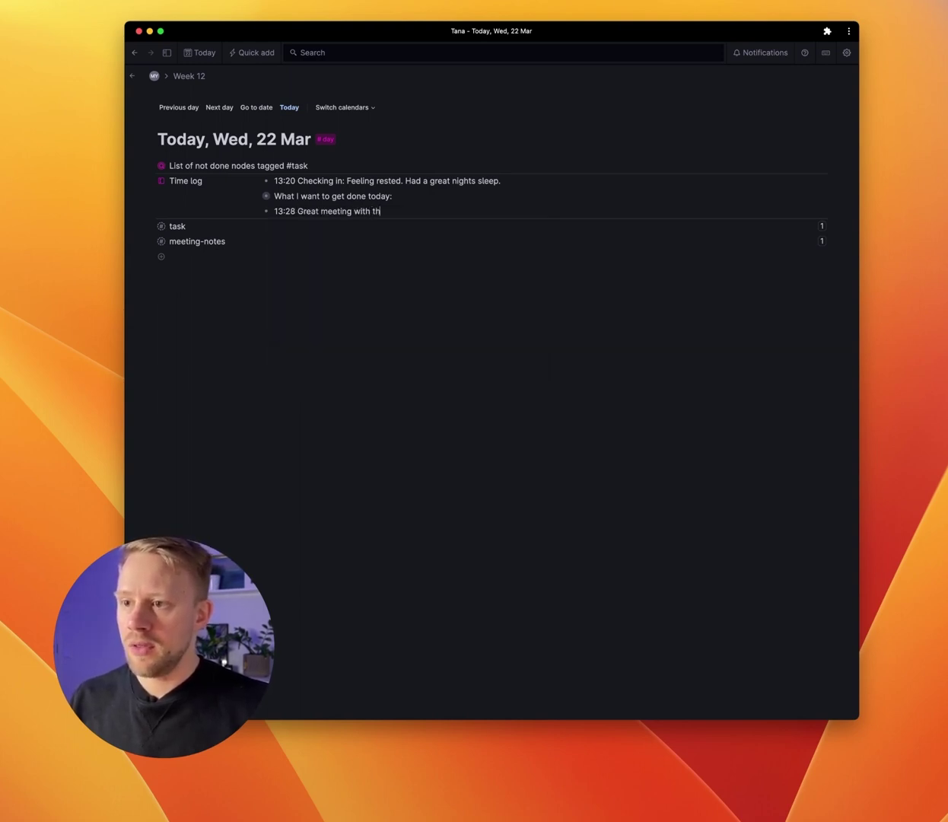
pyautogui.write('e board today @')
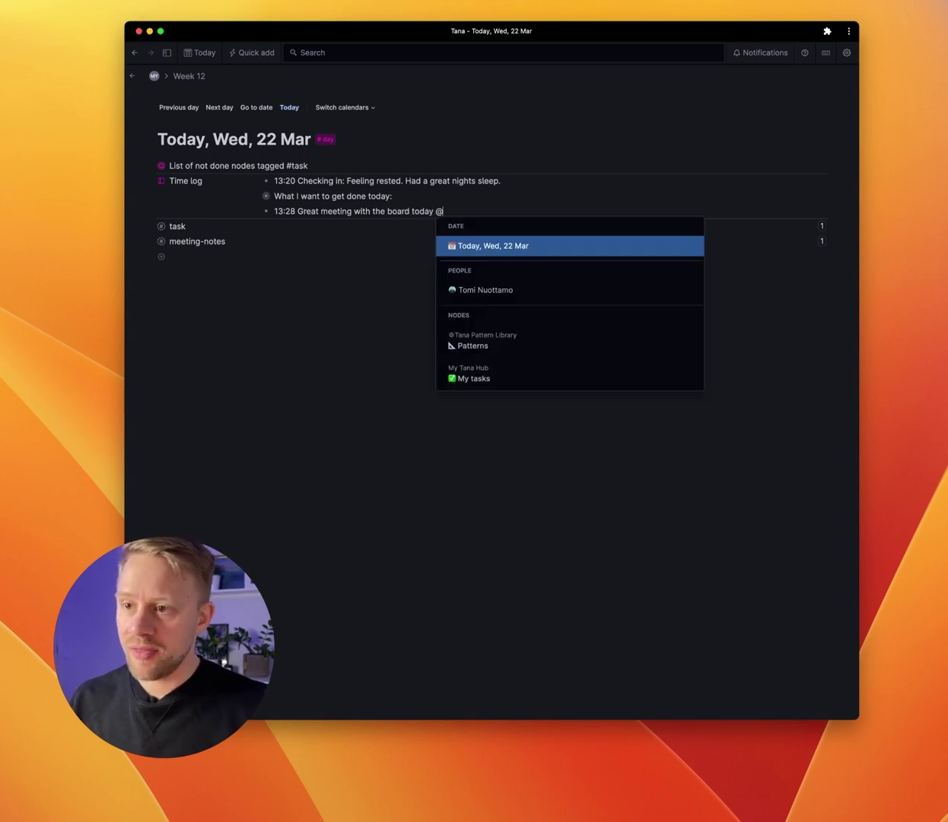
pyautogui.write('meeti')
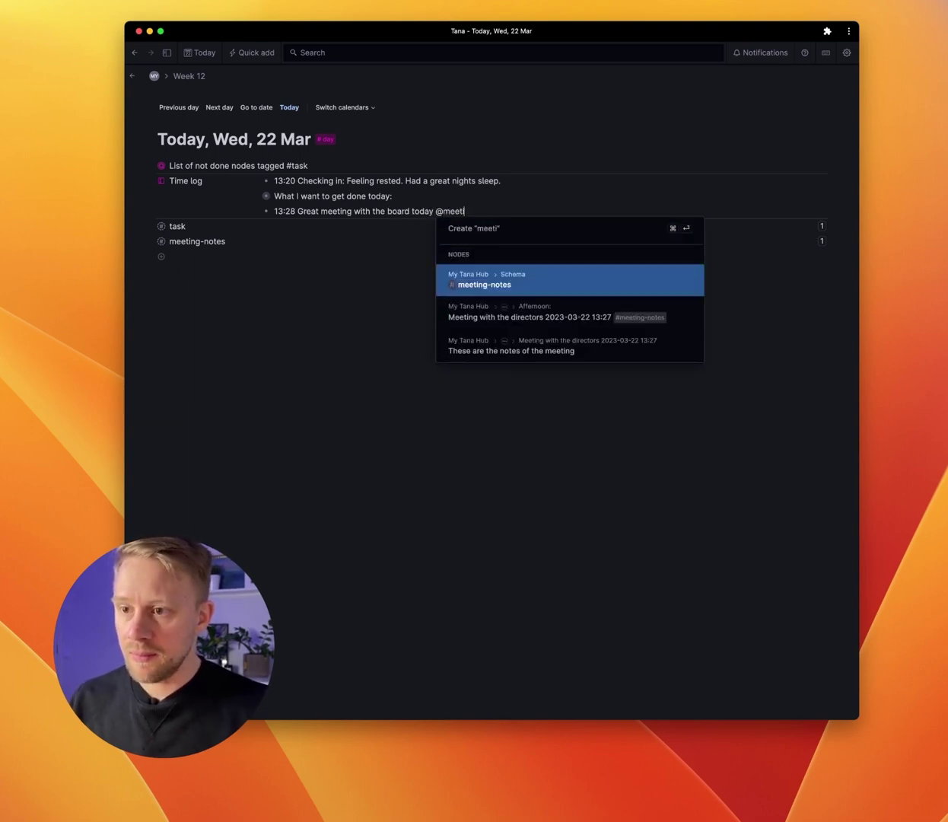
pyautogui.press('Down')
pyautogui.press('Return')
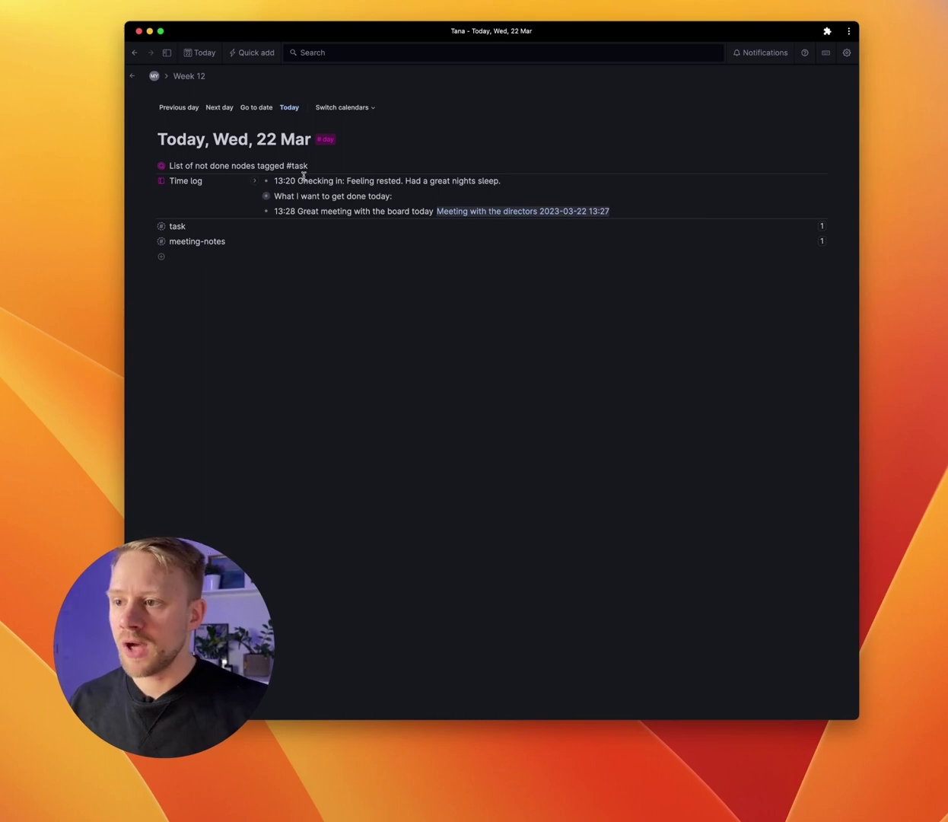
# - View the referenced directors meeting notes in a side panel and in an inline preview, closing both views
pyautogui.click(256, 197)
pyautogui.click(255, 197)
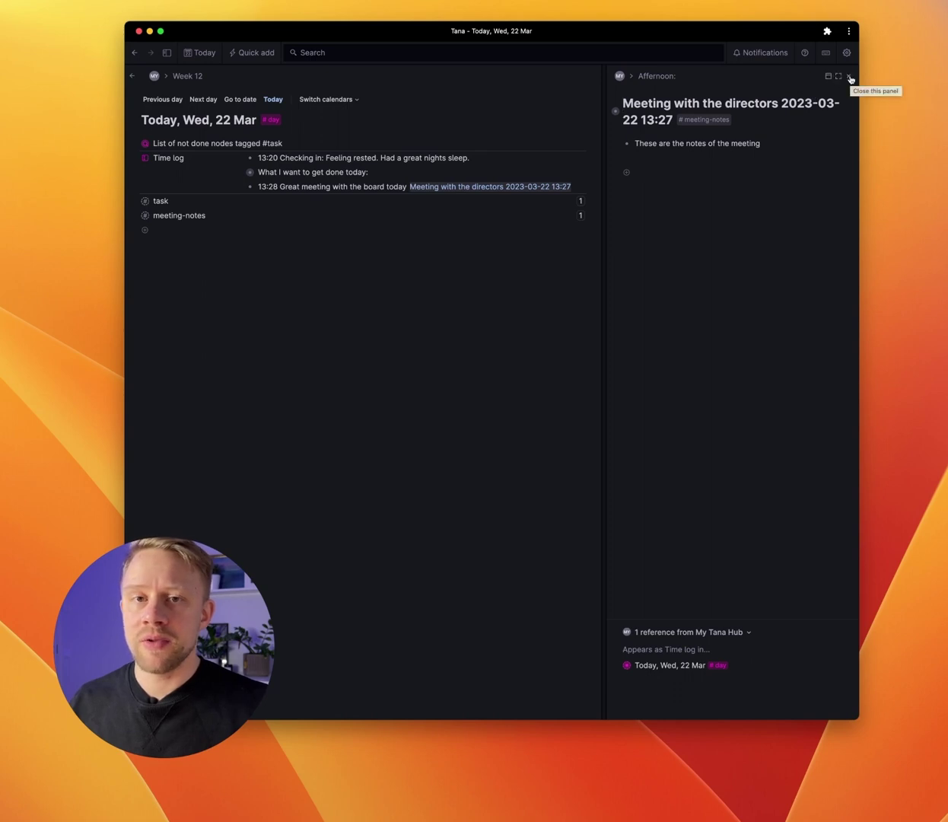
pyautogui.click(850, 79)
pyautogui.click(544, 212)
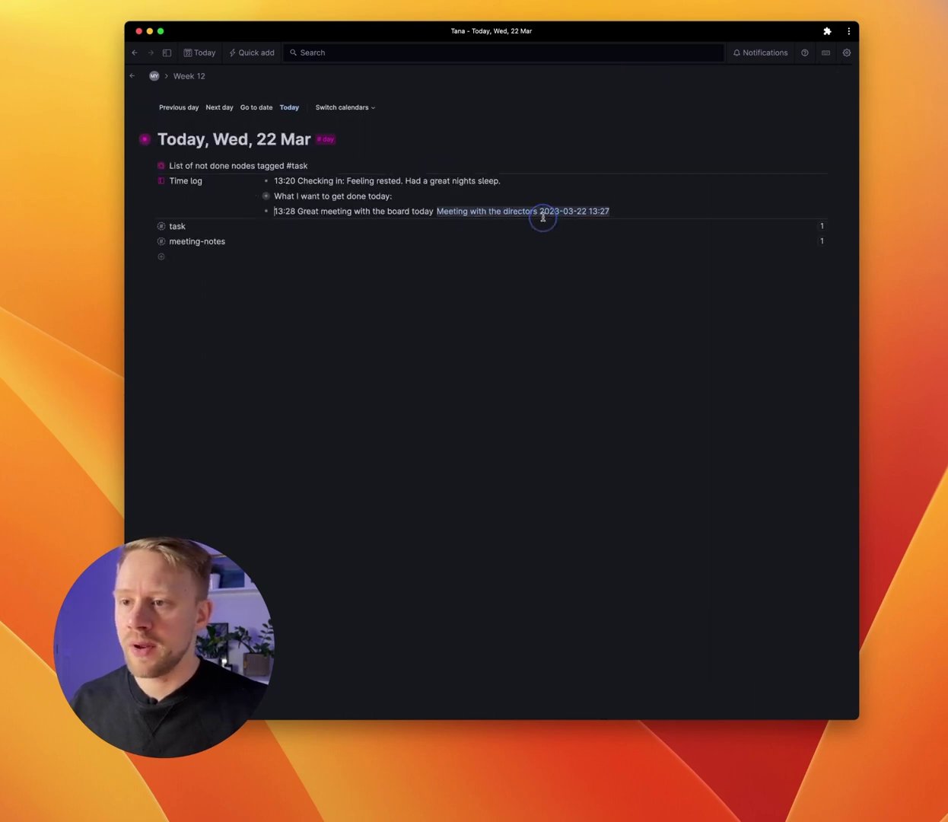
pyautogui.click(559, 211)
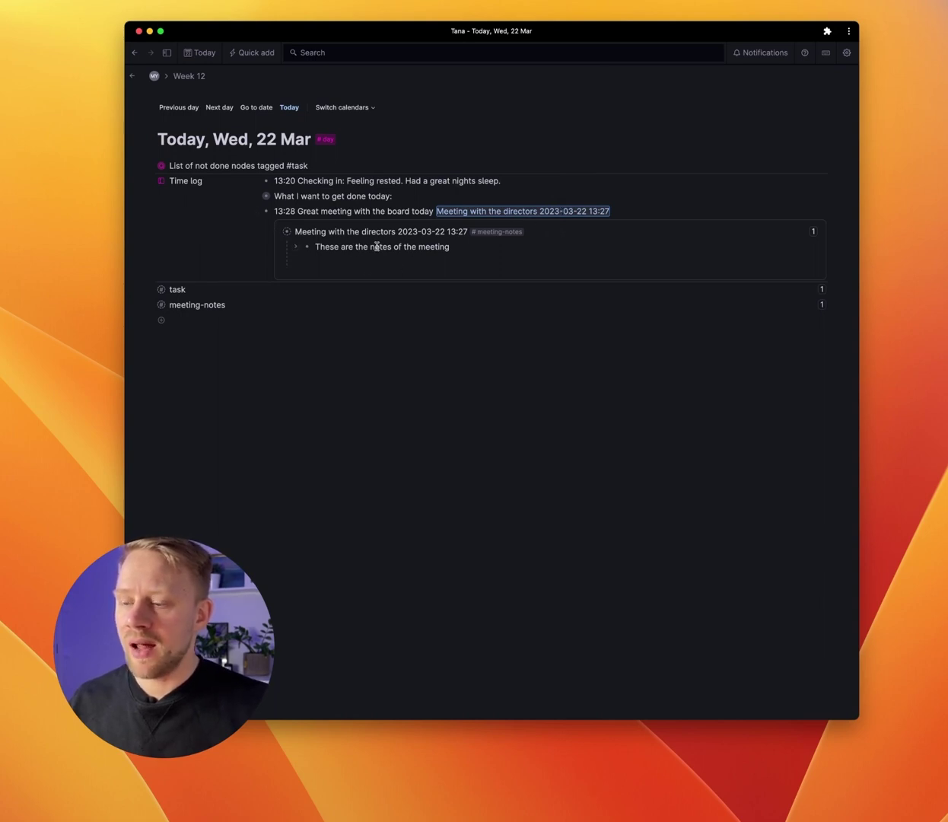
pyautogui.press('Escape')
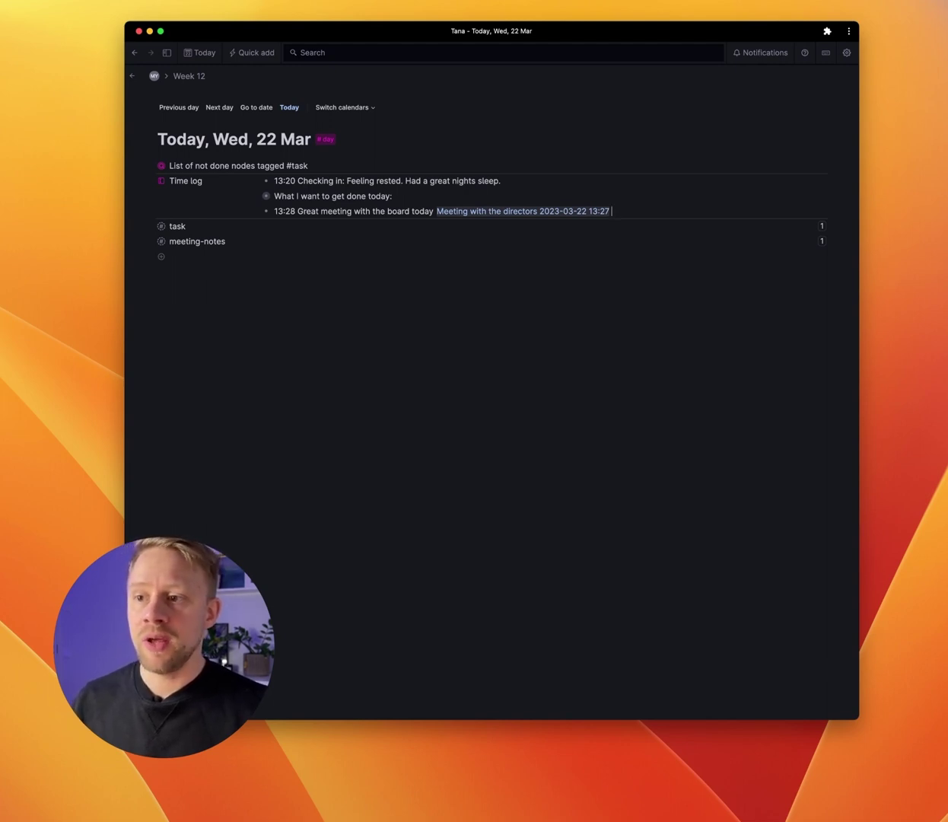
# - Extend the board meeting log entry with "here are some tasks that came out of the meeting:" following the reference
pyautogui.write('here')
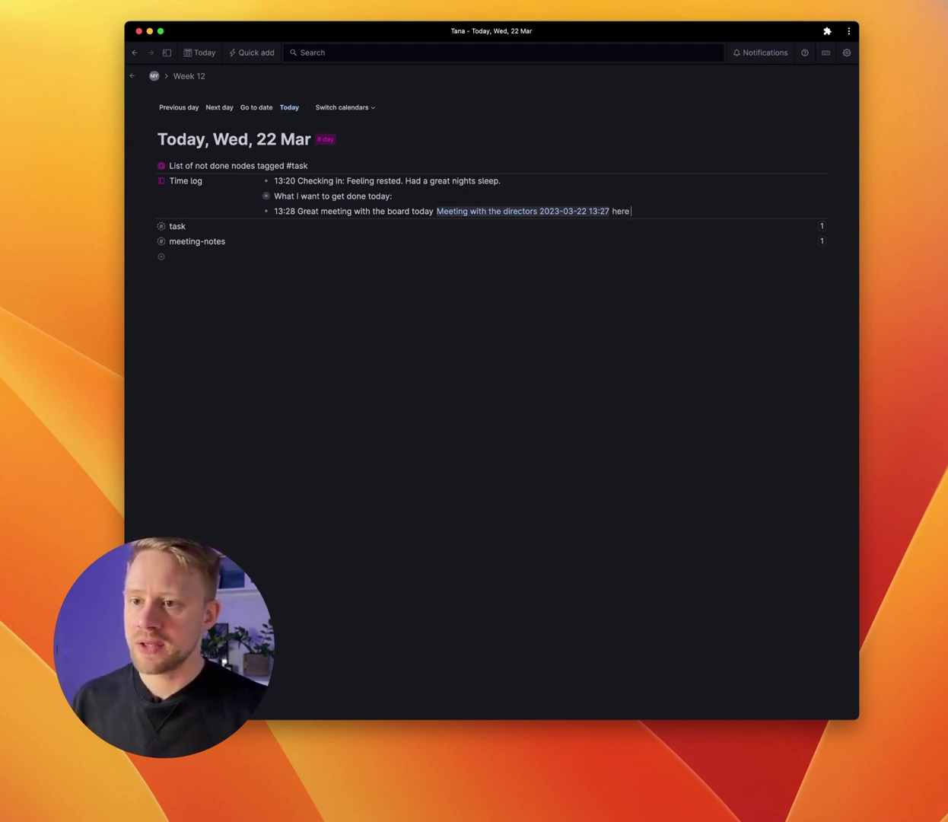
pyautogui.write(' are some tasks that')
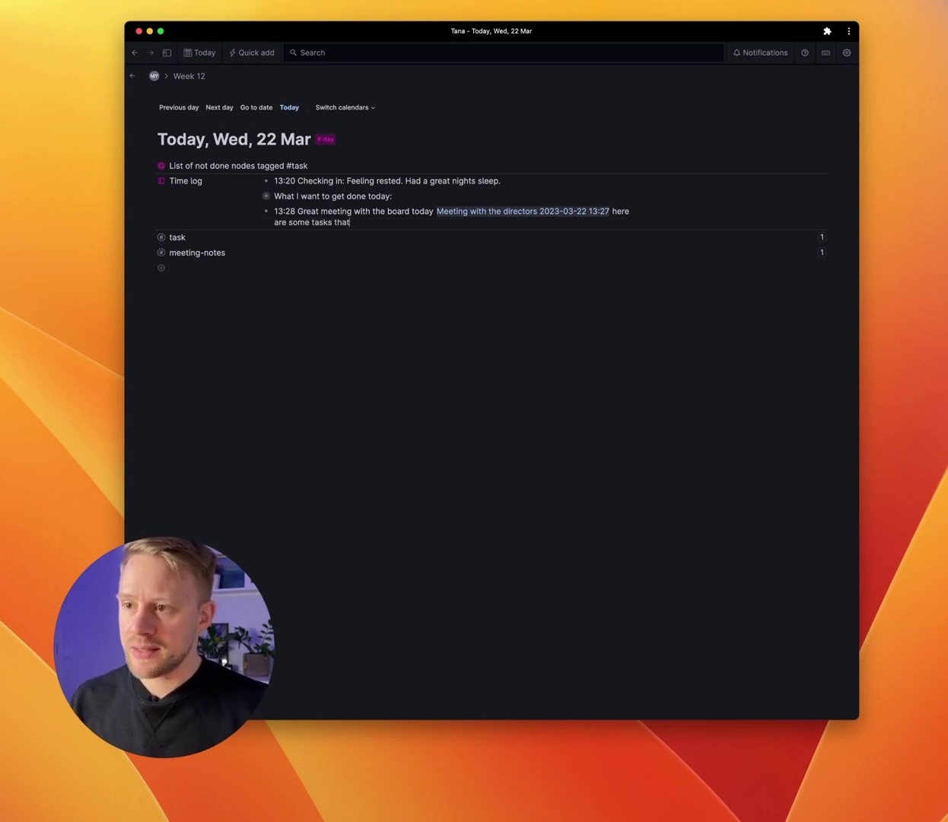
pyautogui.write(' came out of the meeting:')
# - Add the tasks "write the report" and "Create a powerpoint presentation on the results of the quarter" beneath the board meeting entry, both tagged #task
pyautogui.press('Return')
pyautogui.press('Tab')
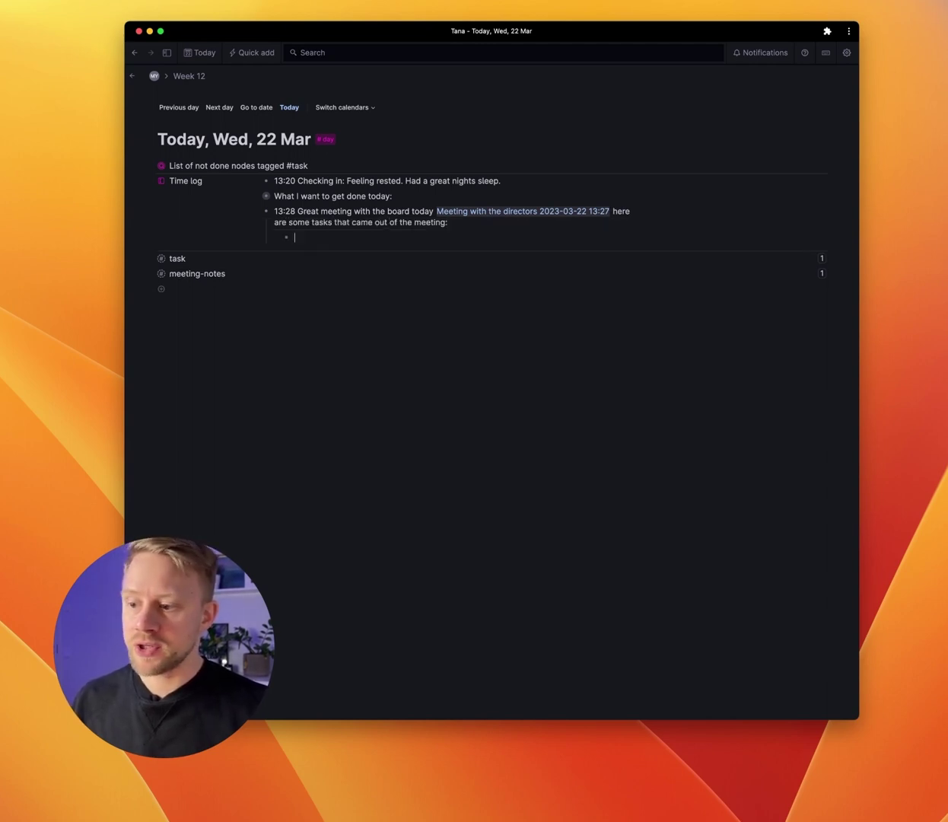
pyautogui.write('write the report ')
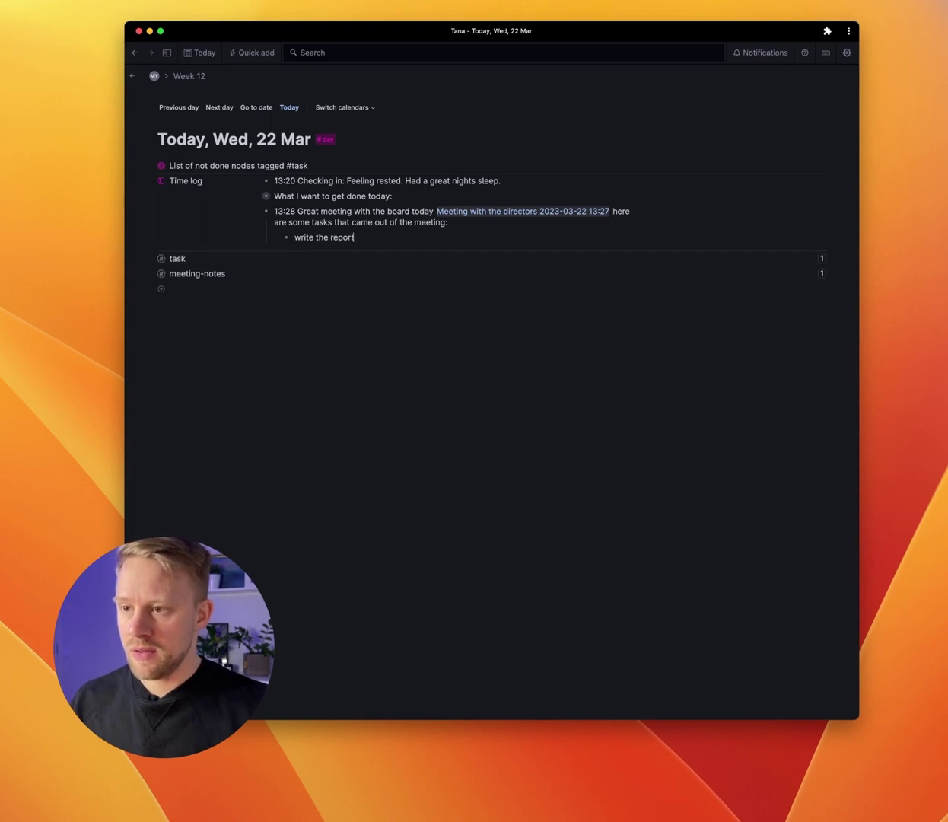
pyautogui.write('#tasl')
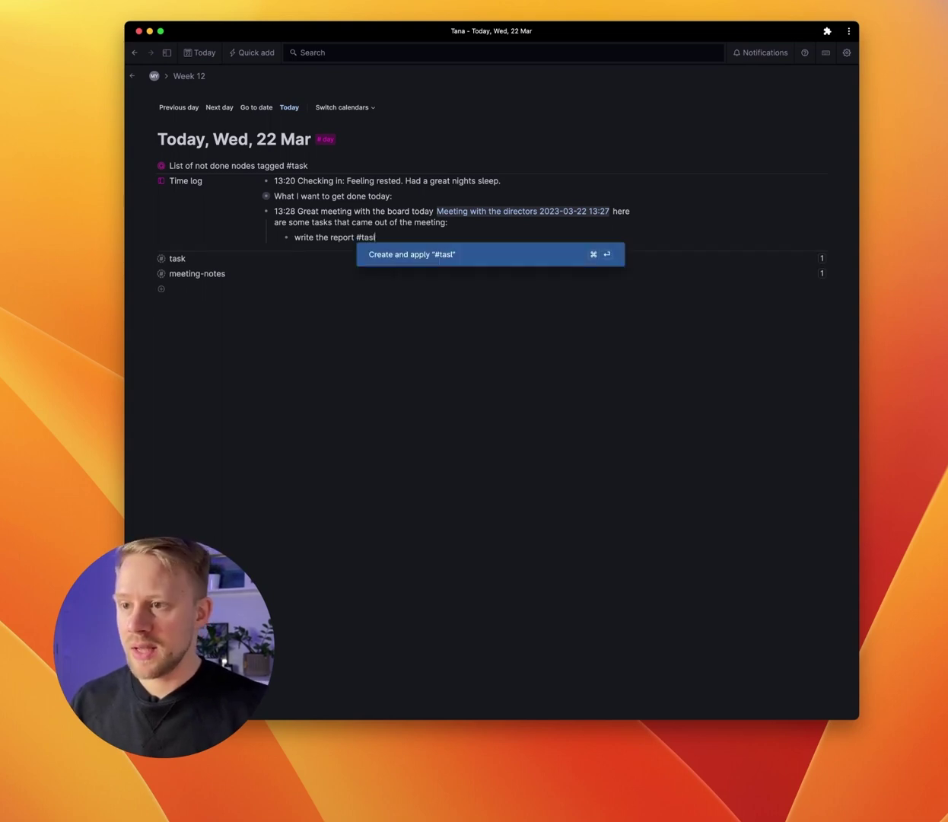
pyautogui.press('BackSpace')
pyautogui.press('BackSpace')
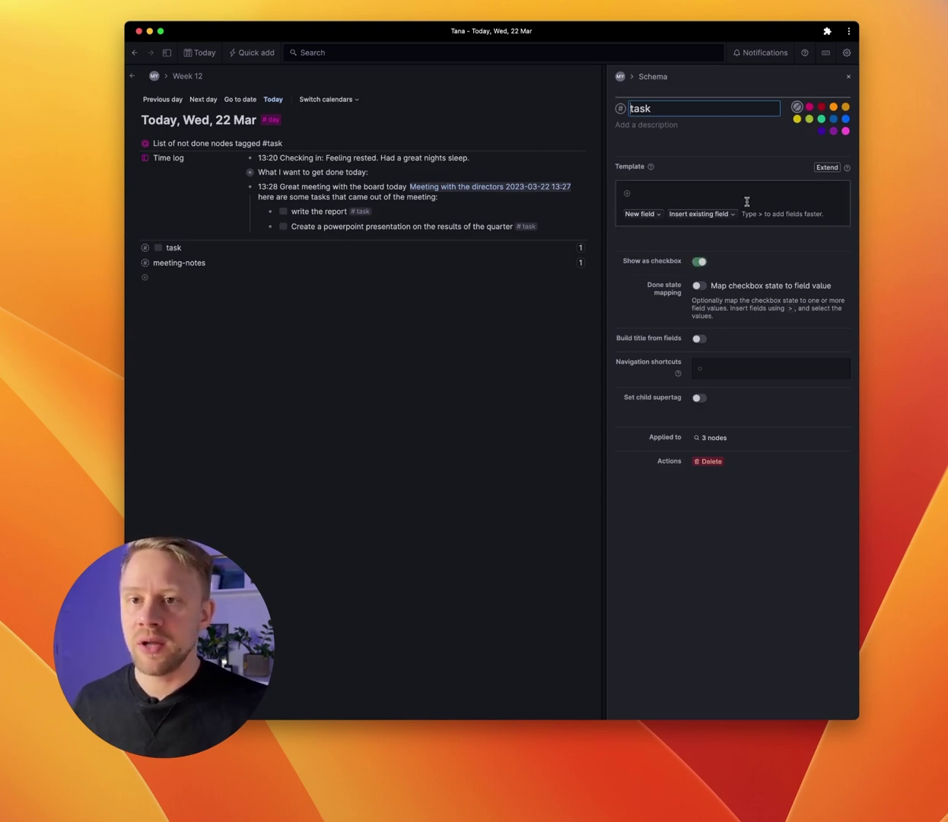
# - Close the #task supertag configuration and expand the list of not done nodes tagged #task
pyautogui.press('Escape')
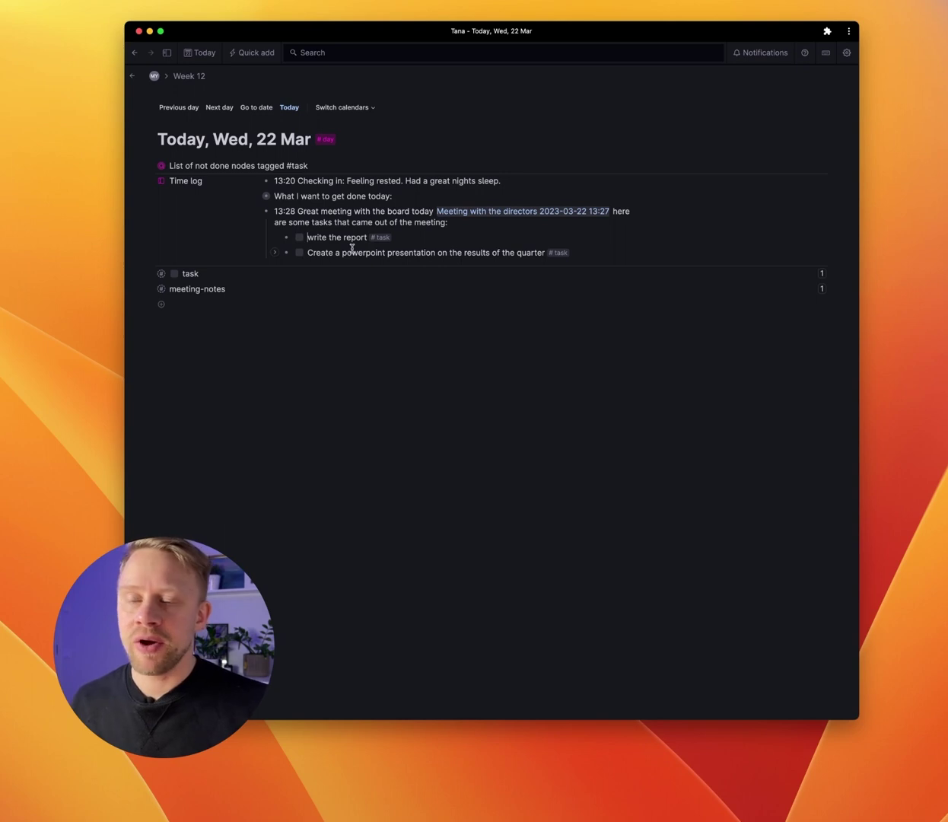
pyautogui.click(149, 167)
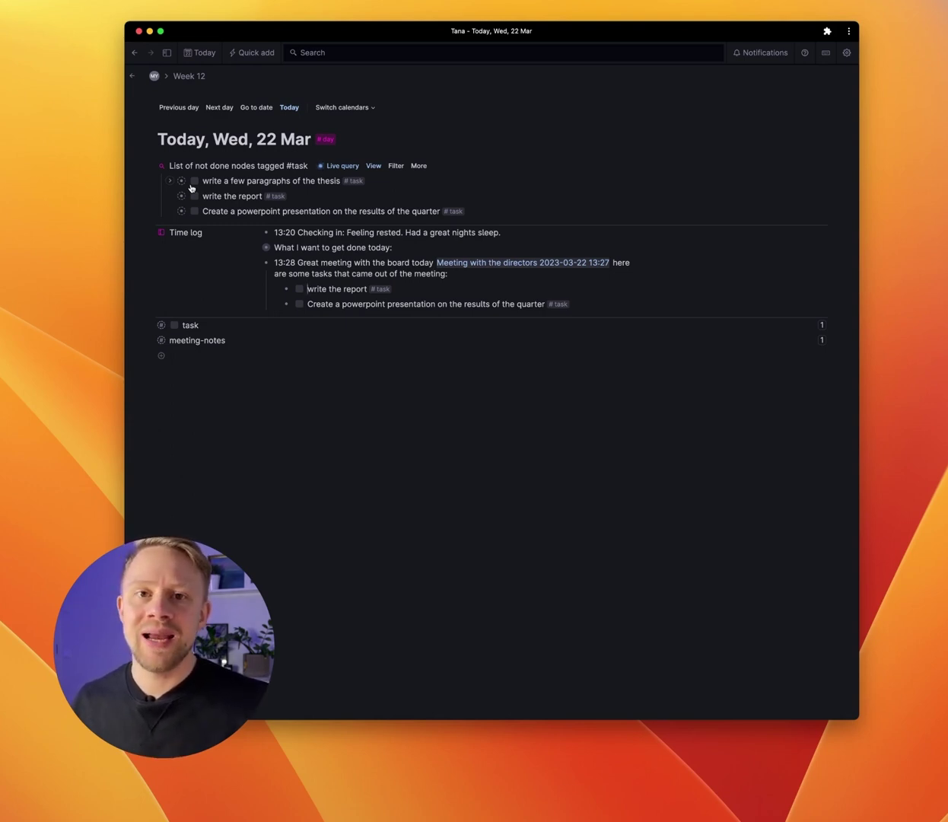
# - Create a new first-level entry at the end of the Time log and apply a new #shutdown supertag to it
pyautogui.press('Down')
pyautogui.press('End')
pyautogui.press('Return')
pyautogui.hotkey('shift', 'Tab')
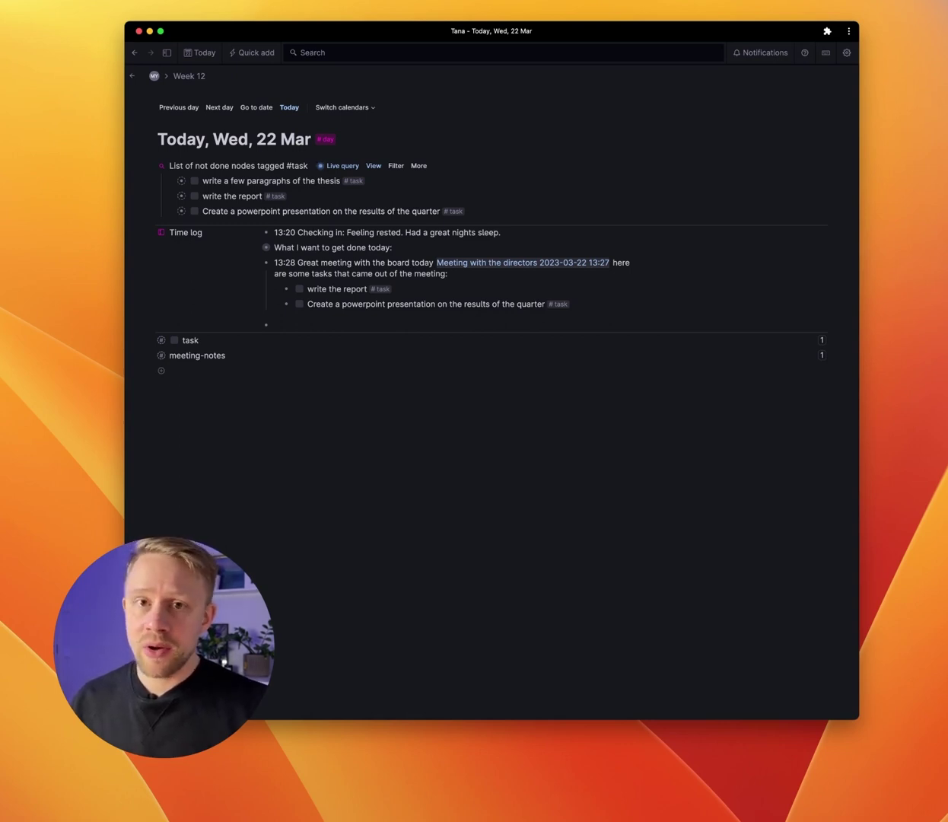
pyautogui.write('#shutdown')
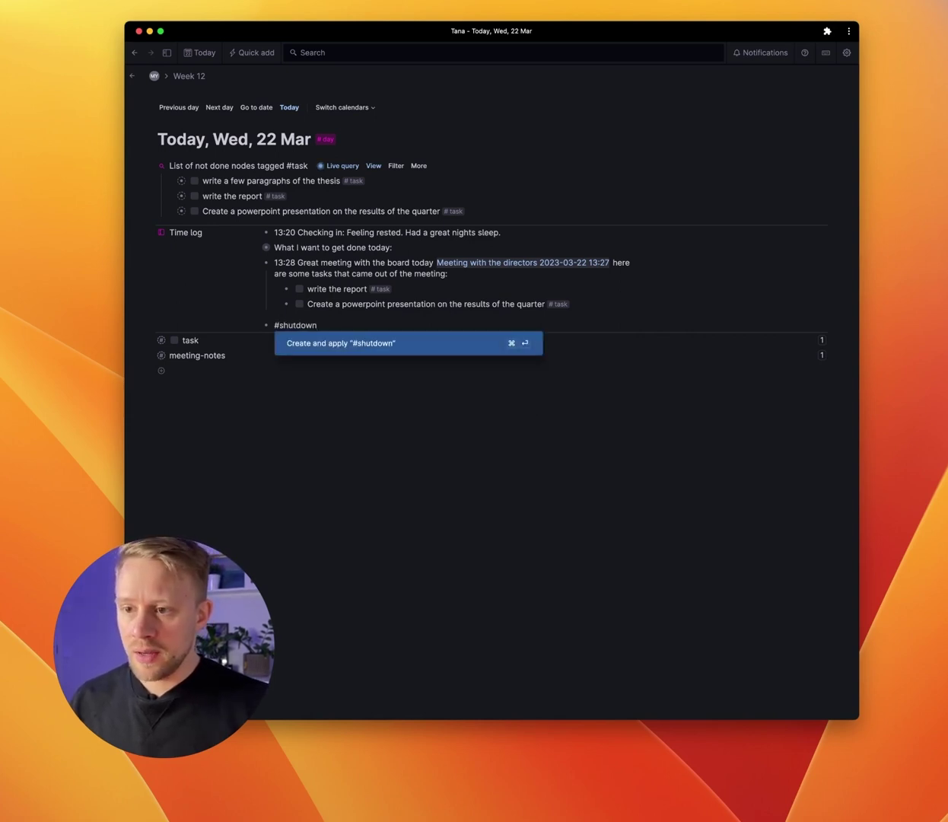
pyautogui.press('super+Return')
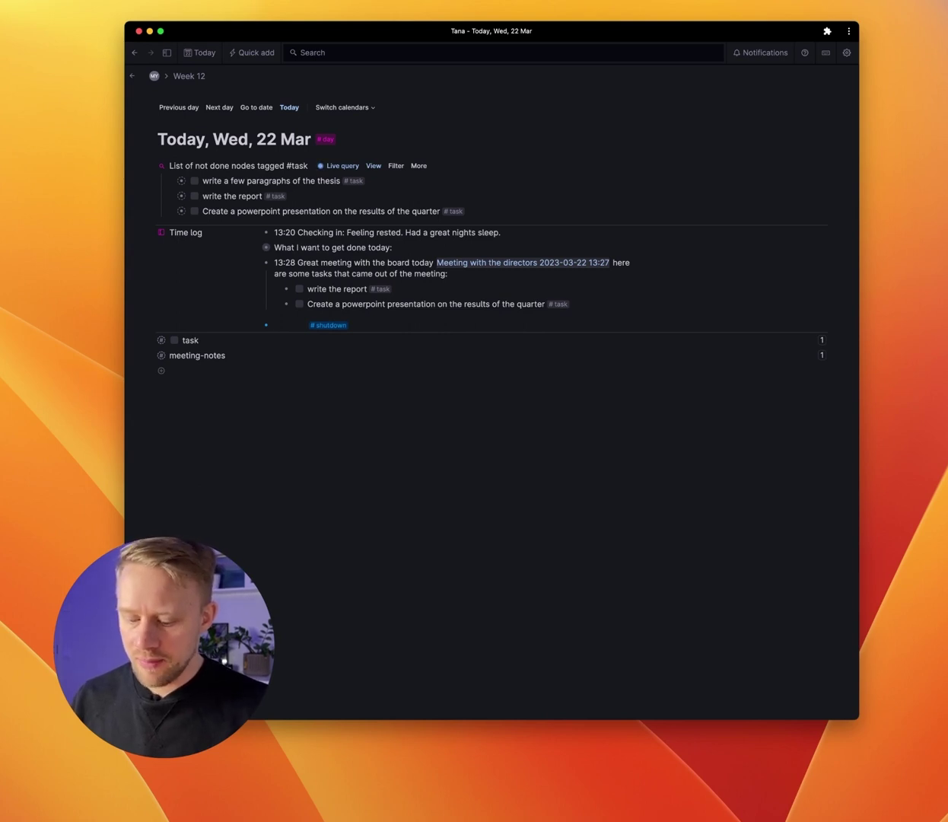
# - Insert the current time in the #shutdown entry
pyautogui.press('super+k')
pyautogui.write('time')
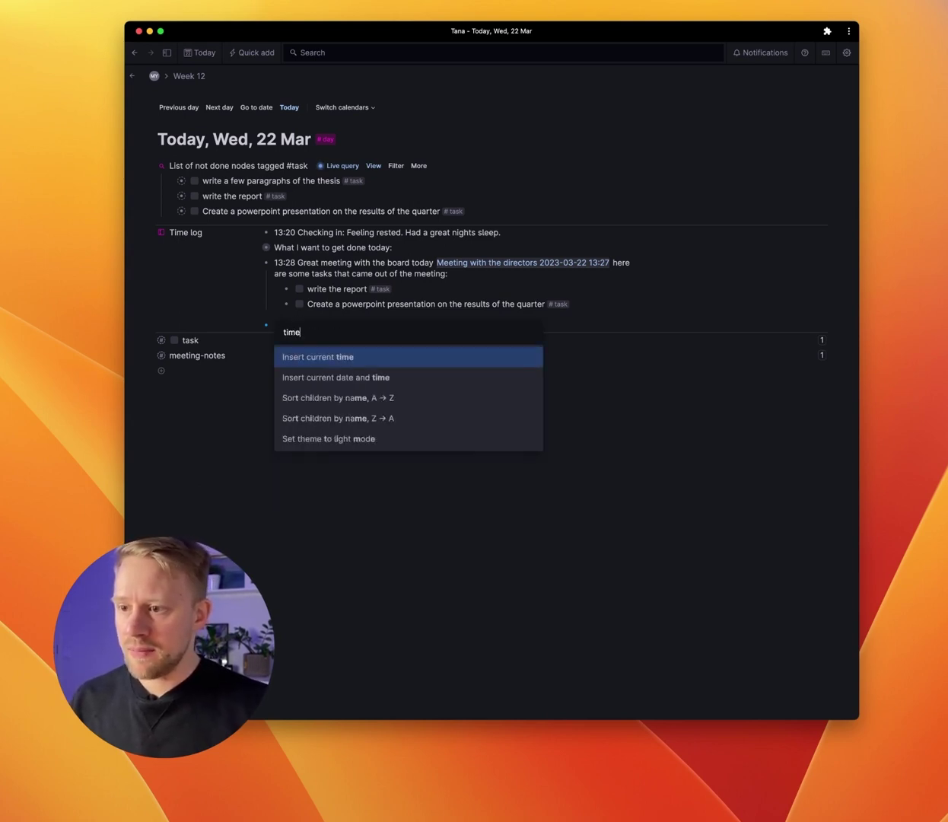
pyautogui.press('Return')
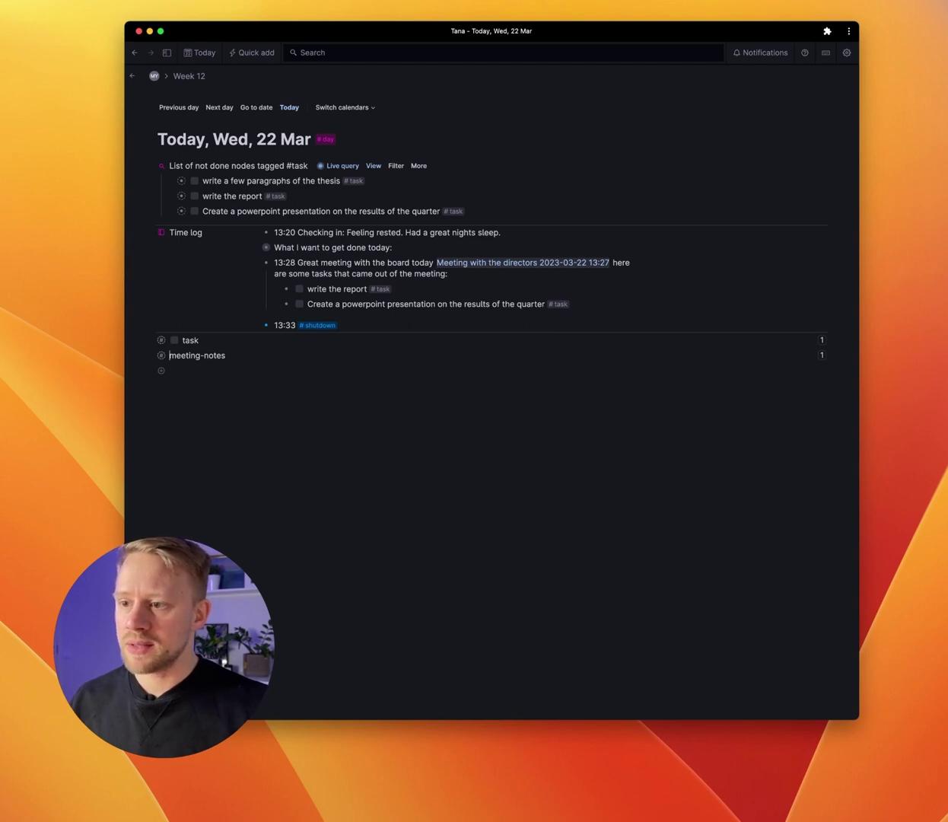
pyautogui.click(169, 355)
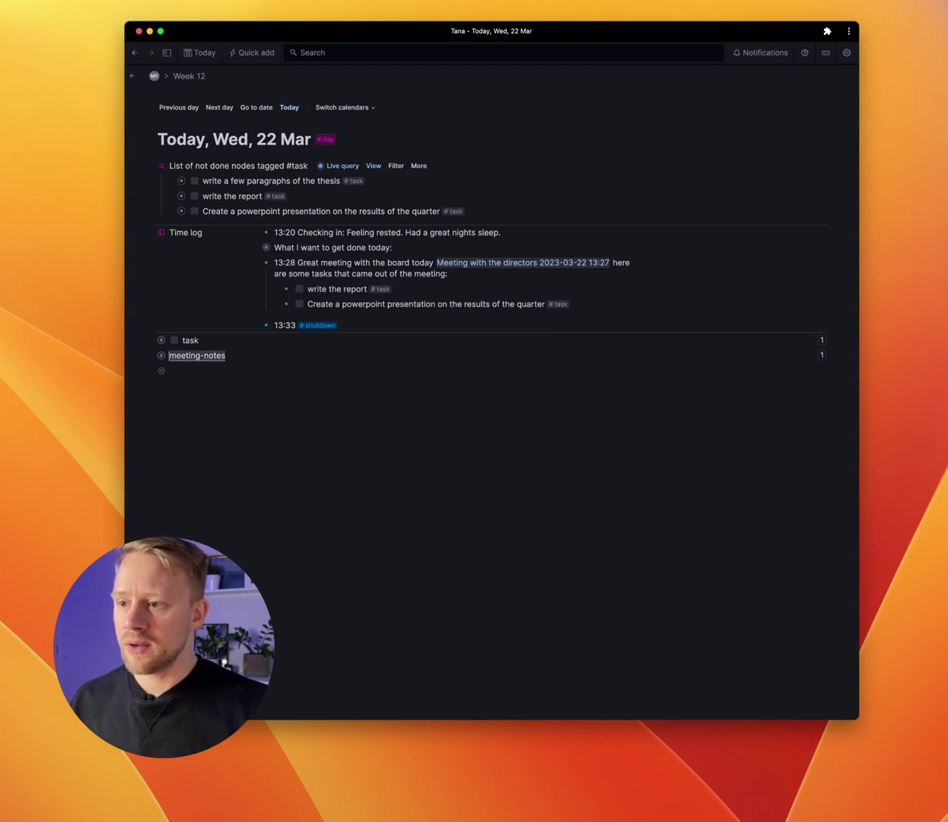
# - Nest "Great day was very productive. One thing to focus on for the next meeting is being clearer on what I am presenting." beneath the #shutdown entry
pyautogui.click(349, 325)
pyautogui.press('Return')
pyautogui.press('Tab')
pyautogui.write('Great ')
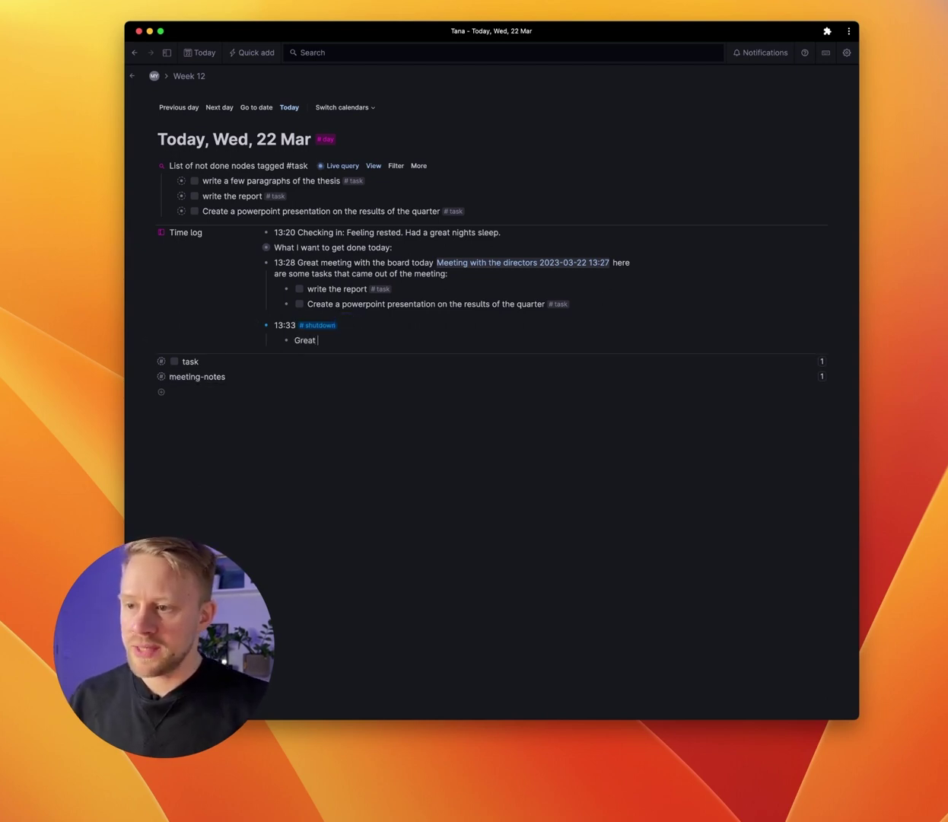
pyautogui.write('day was')
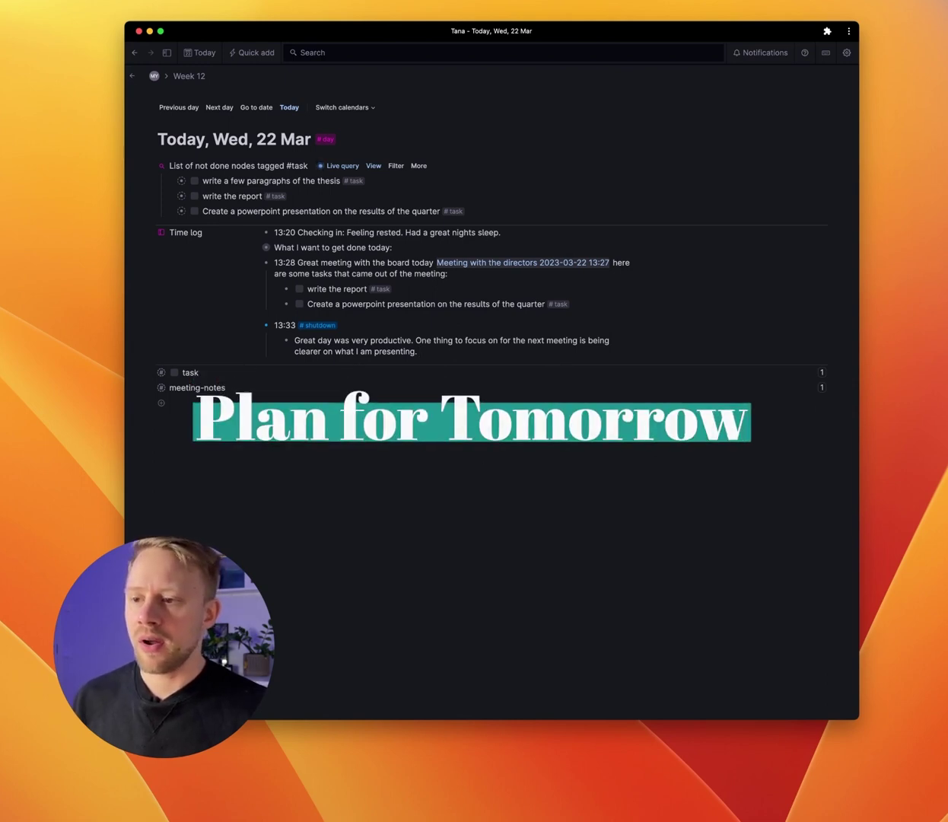
# - Add the line "What I want to get done tomorrow:" beneath the shutdown reflection
pyautogui.press('Return')
pyautogui.write('What I w')
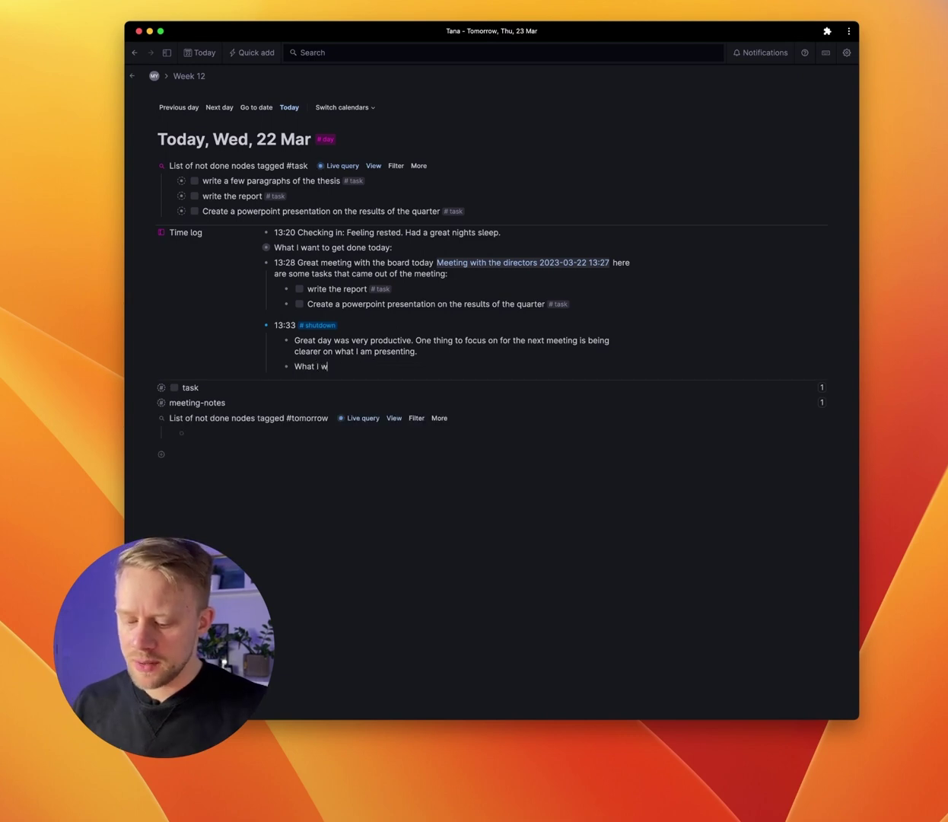
pyautogui.write('ant to get done tomorrow:')
# - Nest the item "Walk the dog" under the plan for tomorrow and tag it #task
pyautogui.press('Return')
pyautogui.press('Tab')
pyautogui.write('Walk the dog #ta')
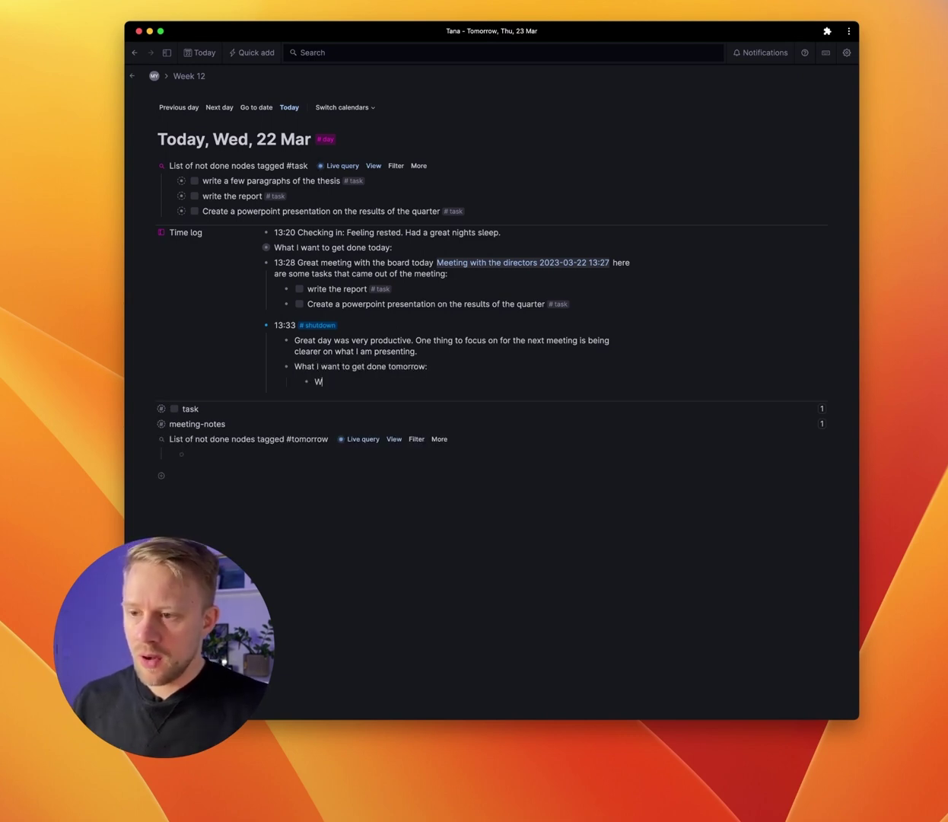
pyautogui.press('Down')
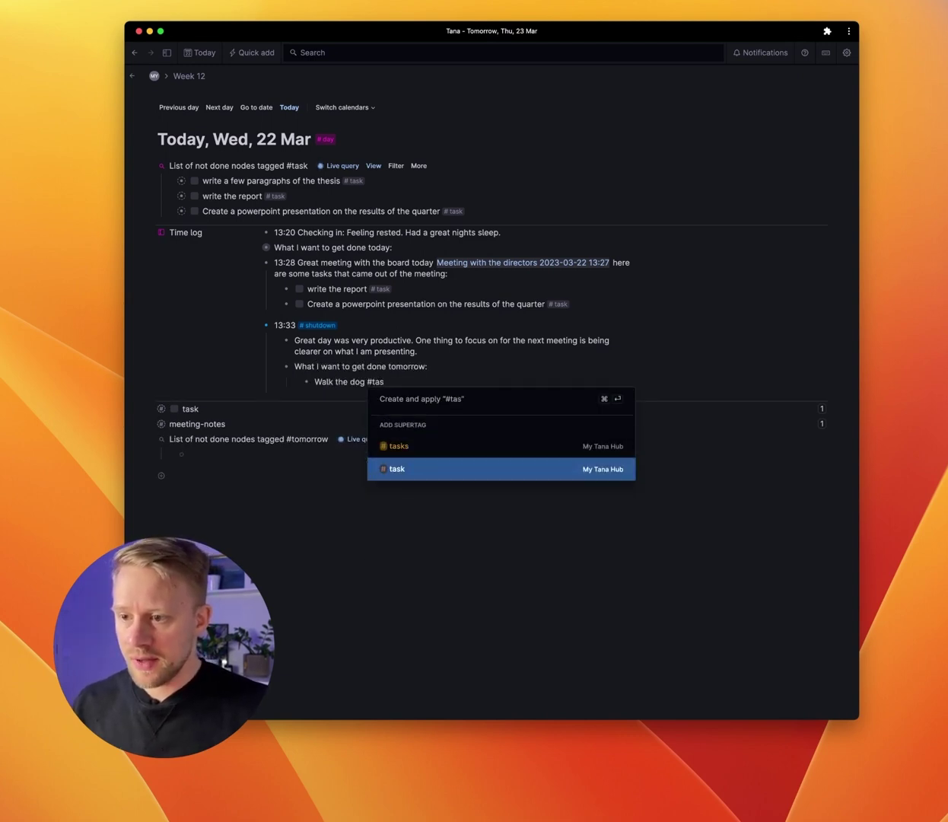
pyautogui.press('Return')
# - Copy the existing "write the report" task and paste it as a reference beneath "Walk the dog" in the plan for tomorrow
pyautogui.press('Return')
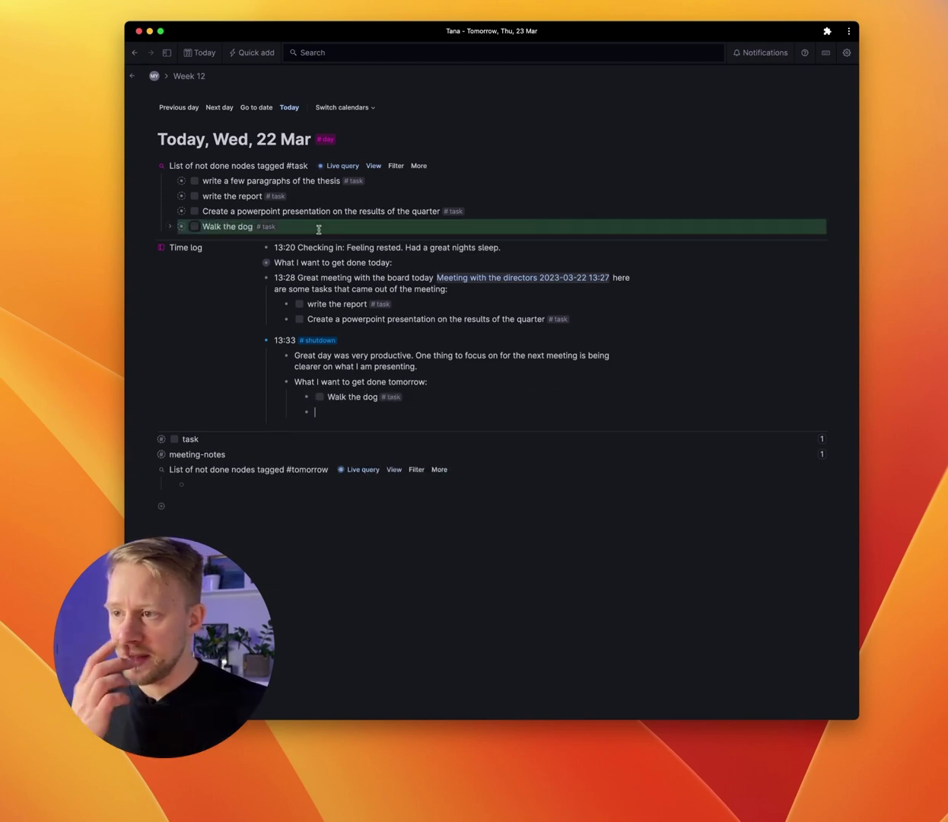
pyautogui.click(169, 470)
pyautogui.press('super+c')
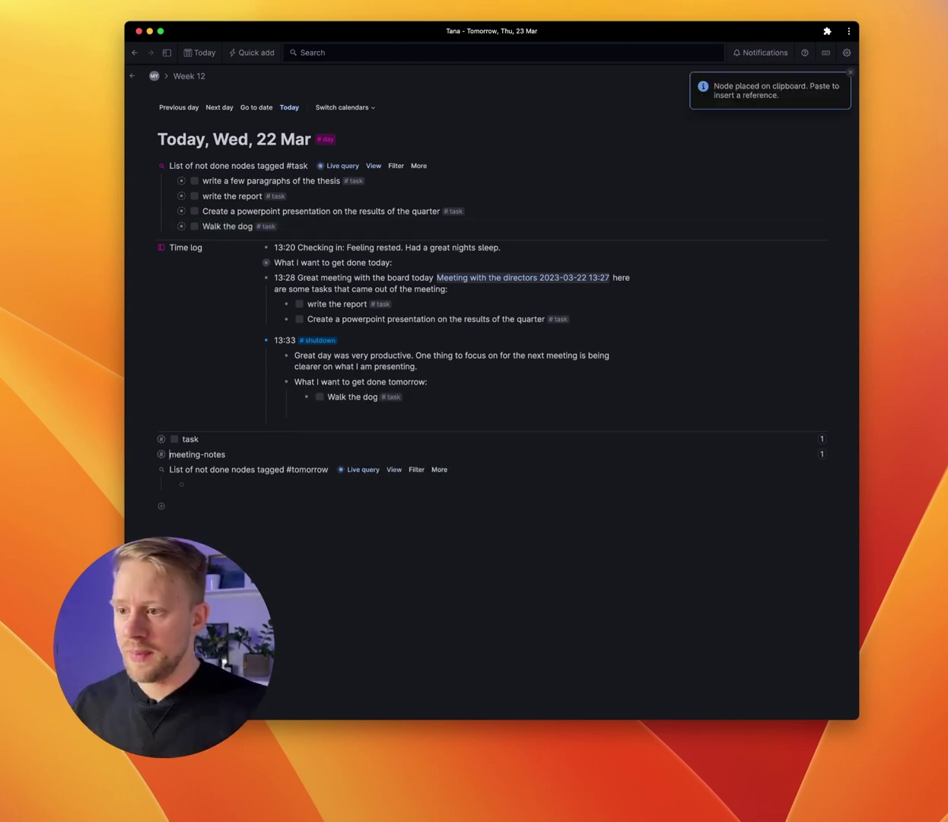
pyautogui.click(328, 408)
pyautogui.press('super+v')
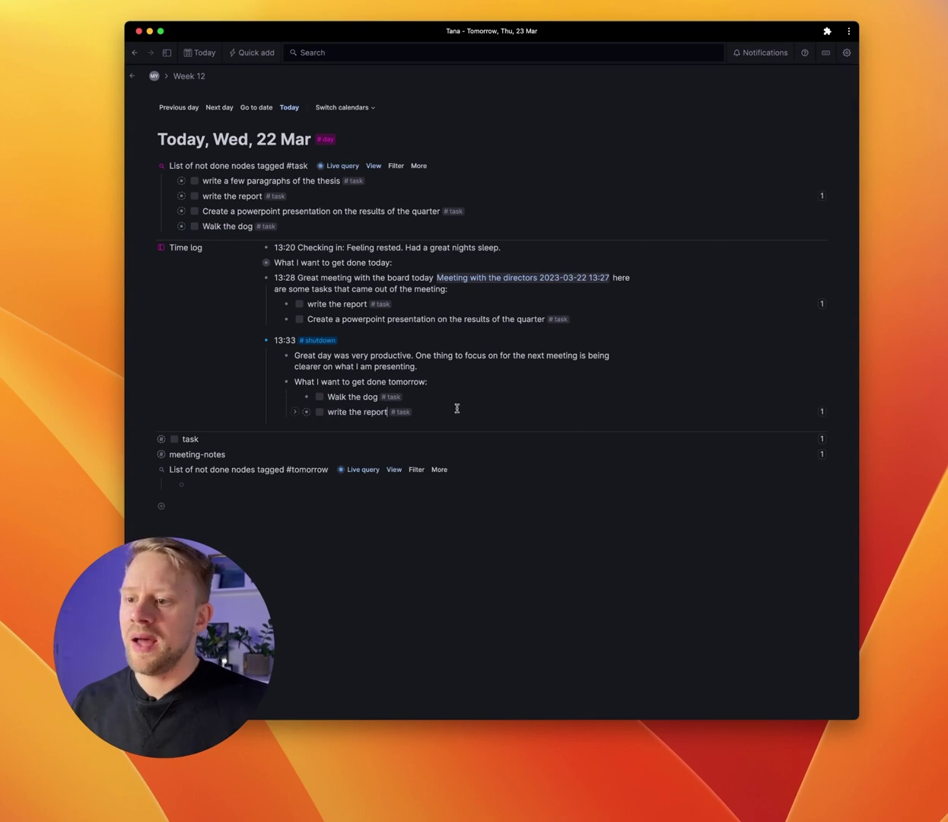